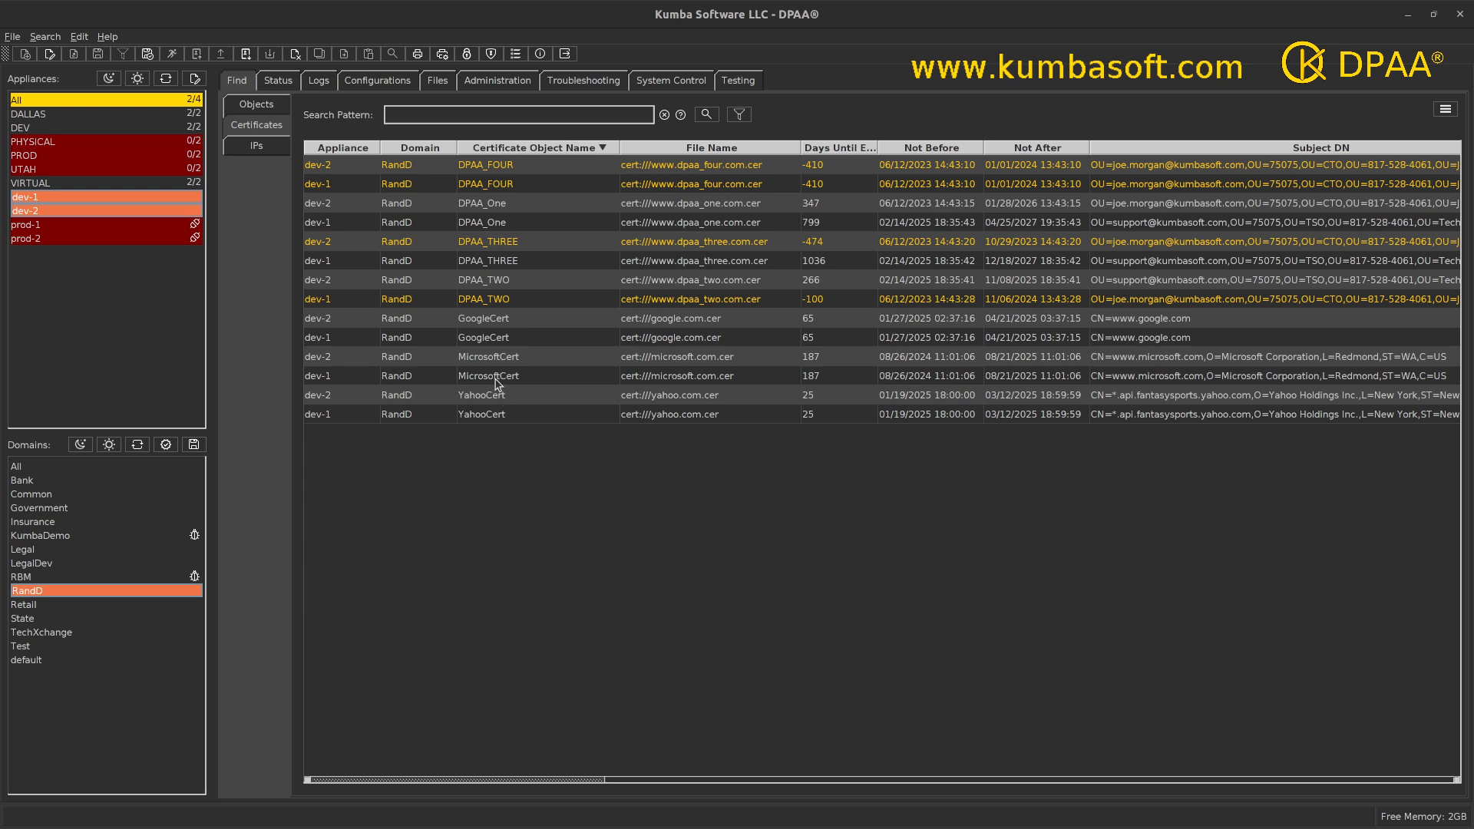
# - Start replacing the DPAA_FOUR certificates on dev-1 and dev-2 with a local certificate file and confirm the replacement
pyautogui.click(491, 169)
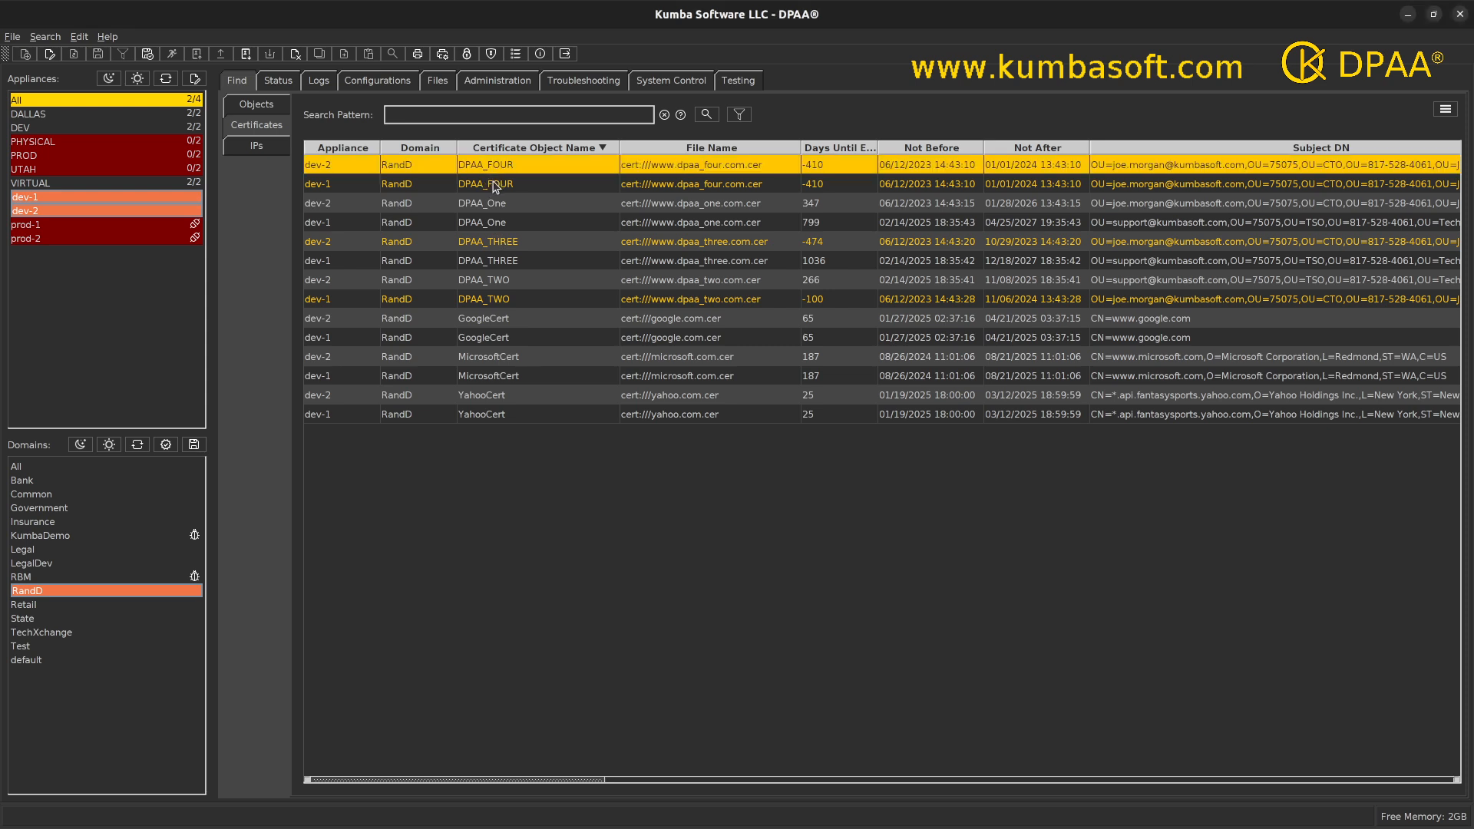
pyautogui.keyDown('ctrl'); pyautogui.click(495, 184); pyautogui.keyUp('ctrl')
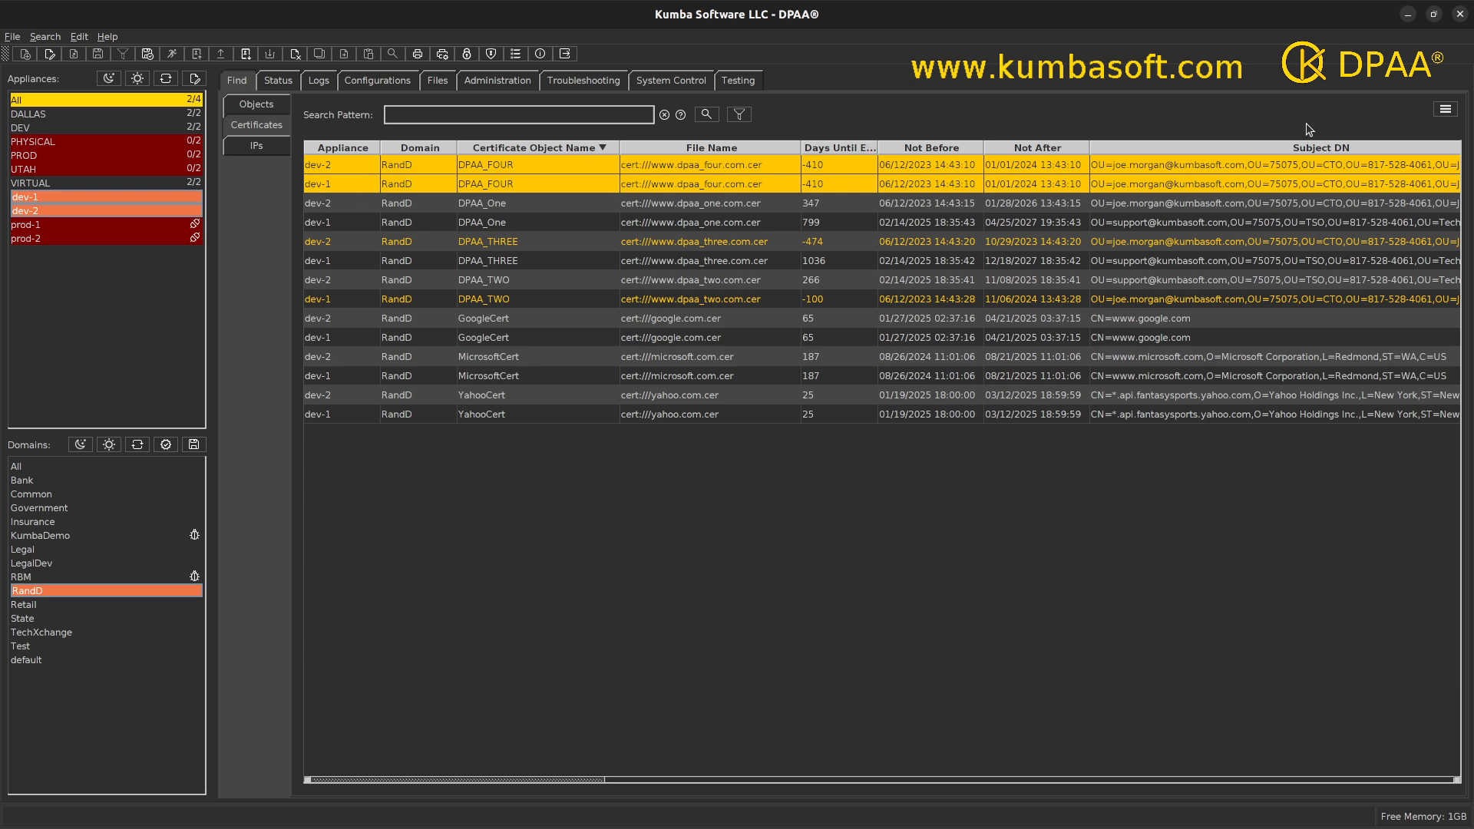
pyautogui.click(1446, 111)
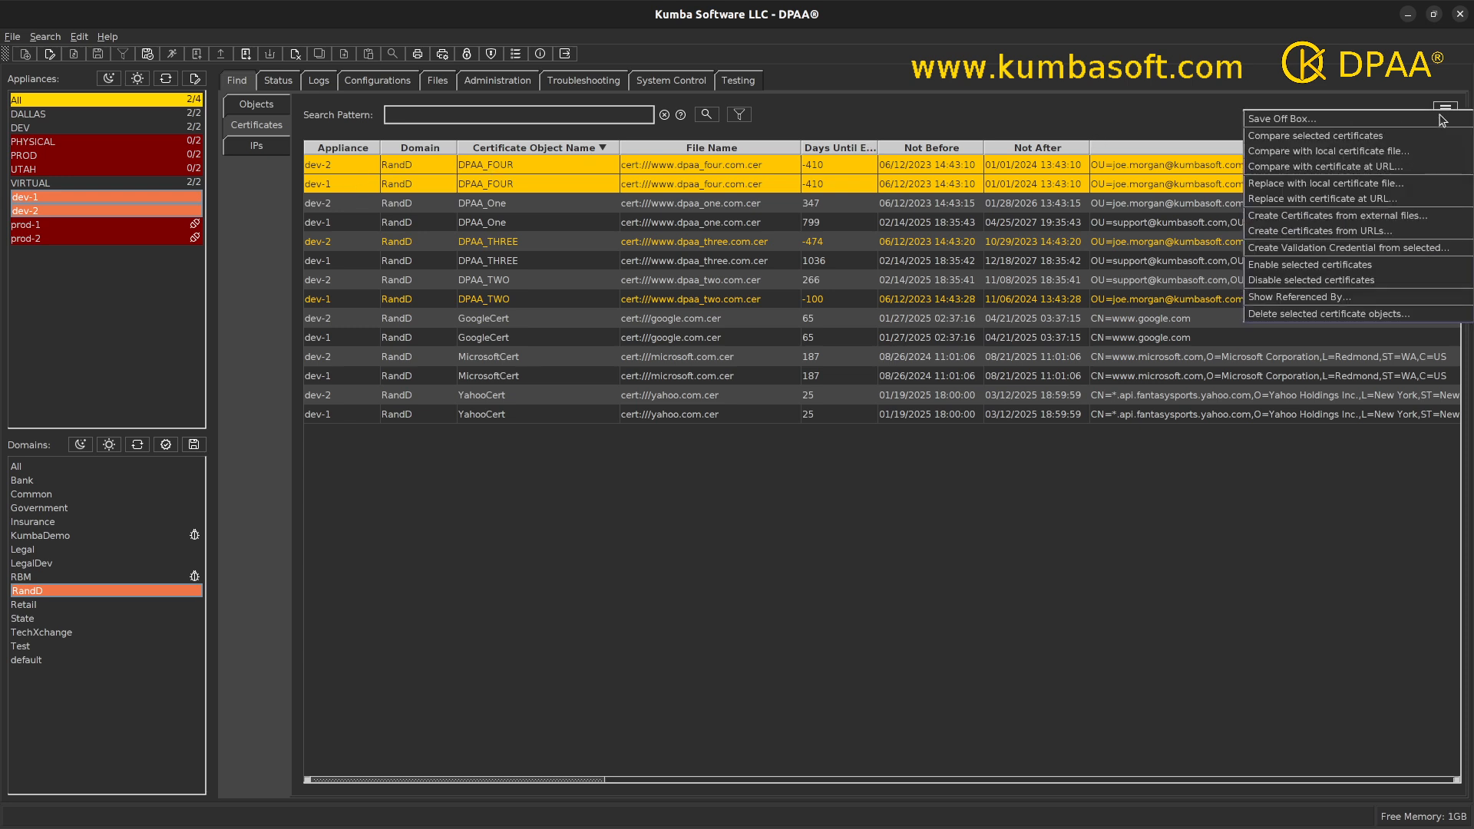
pyautogui.rightClick(559, 168)
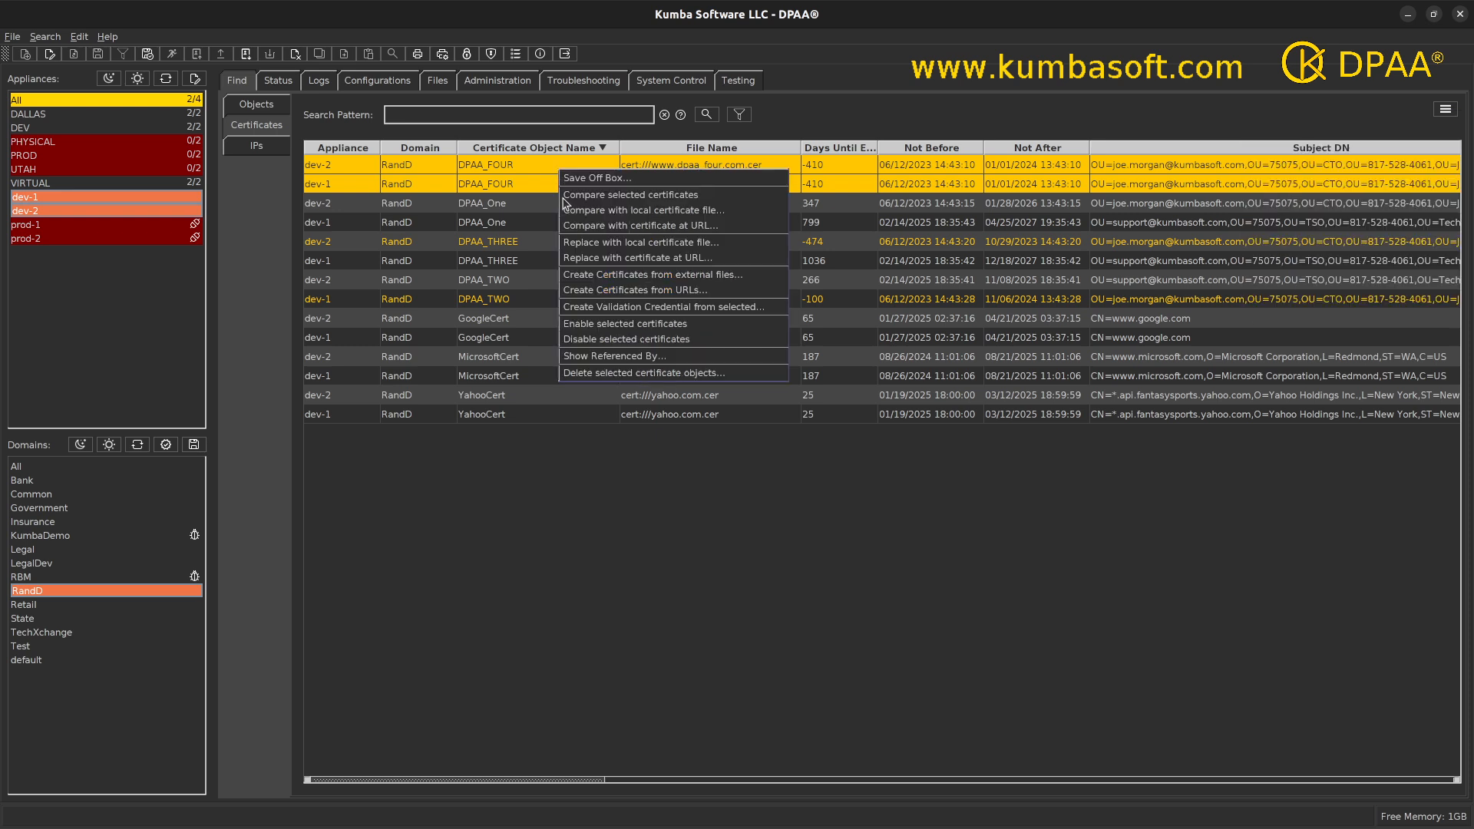
pyautogui.click(630, 242)
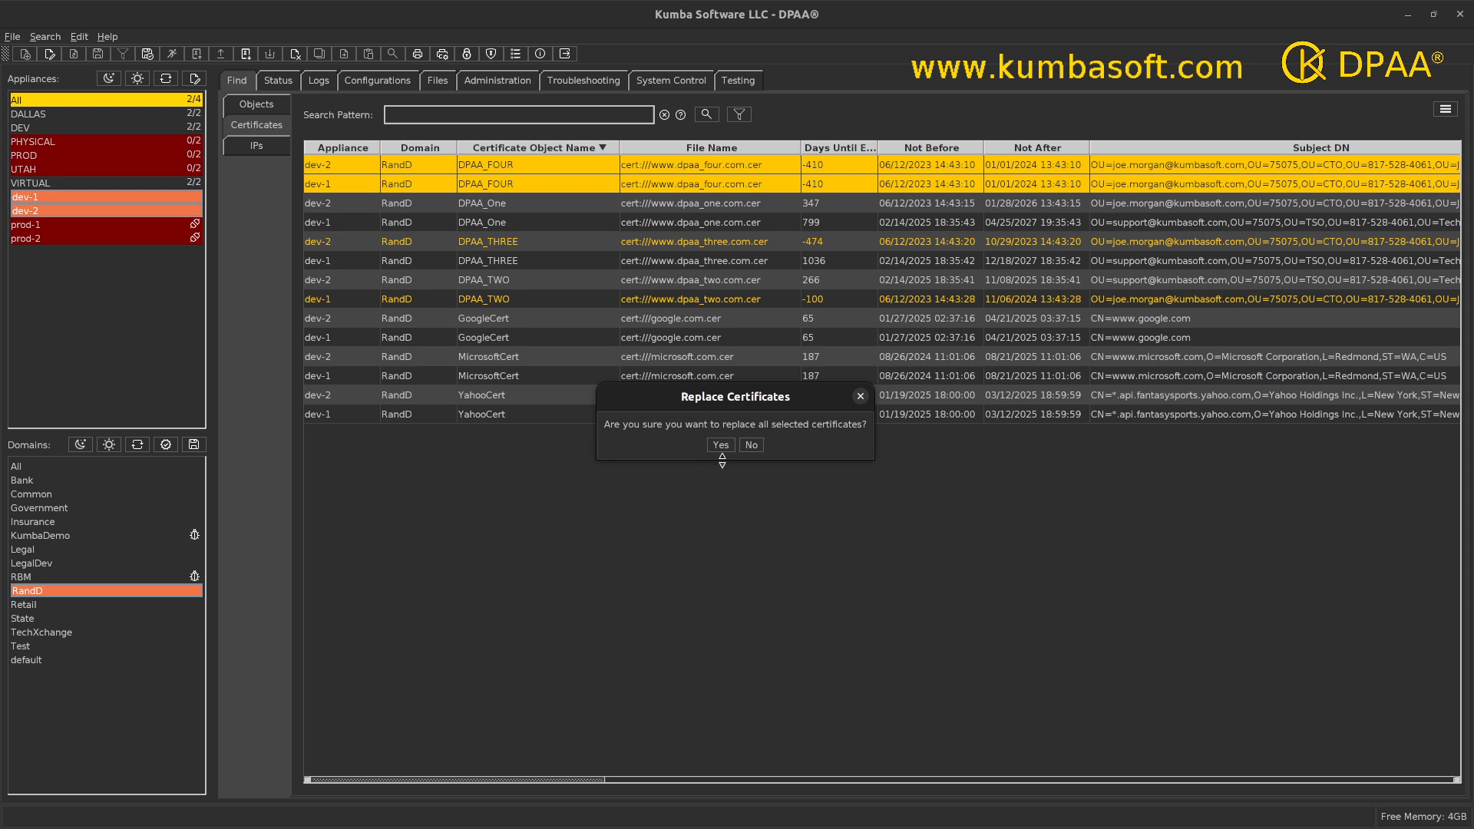
pyautogui.click(720, 450)
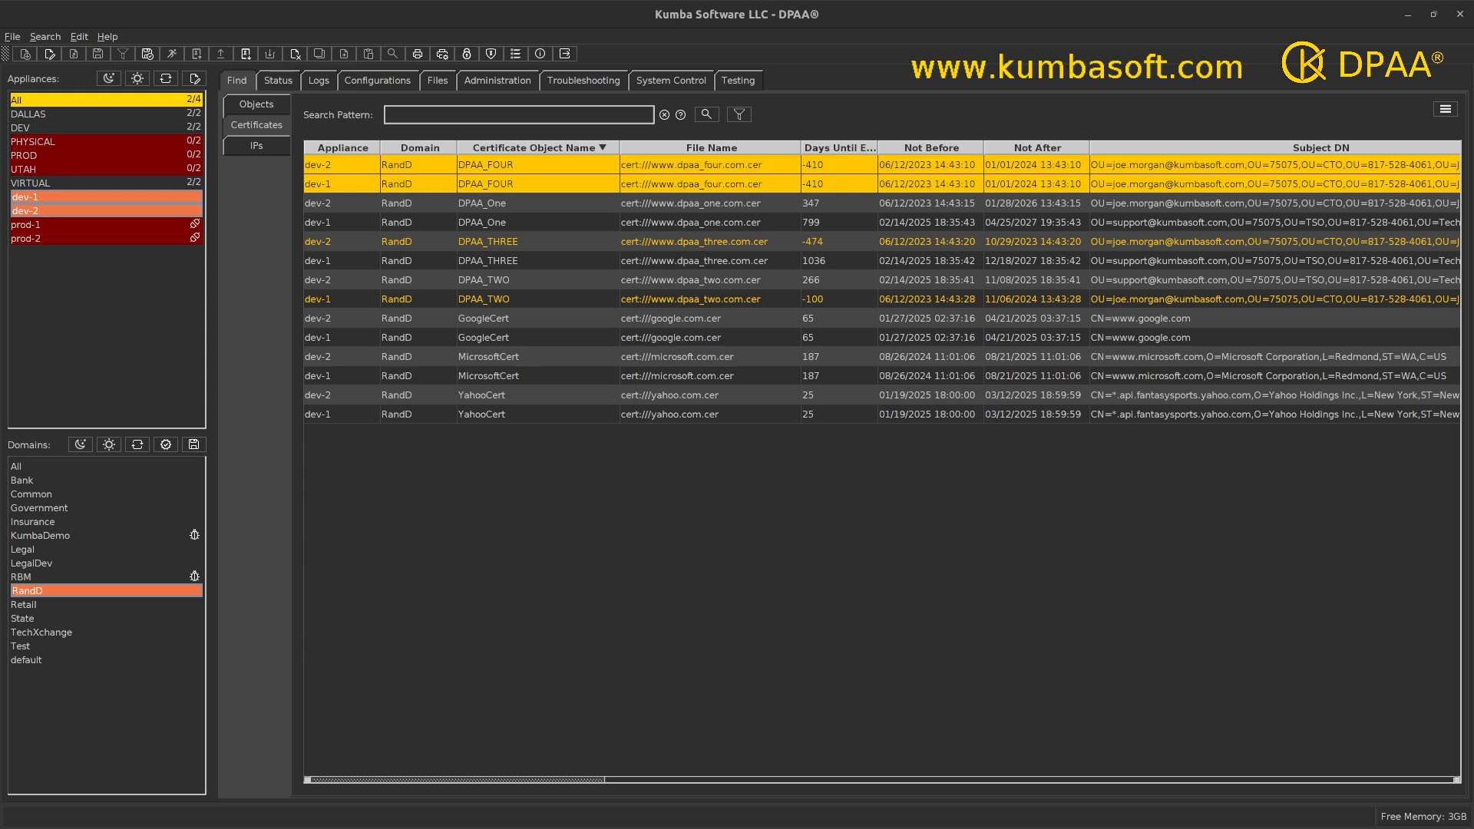
pyautogui.moveTo(536, 828); pyautogui.dragTo(793, 207)
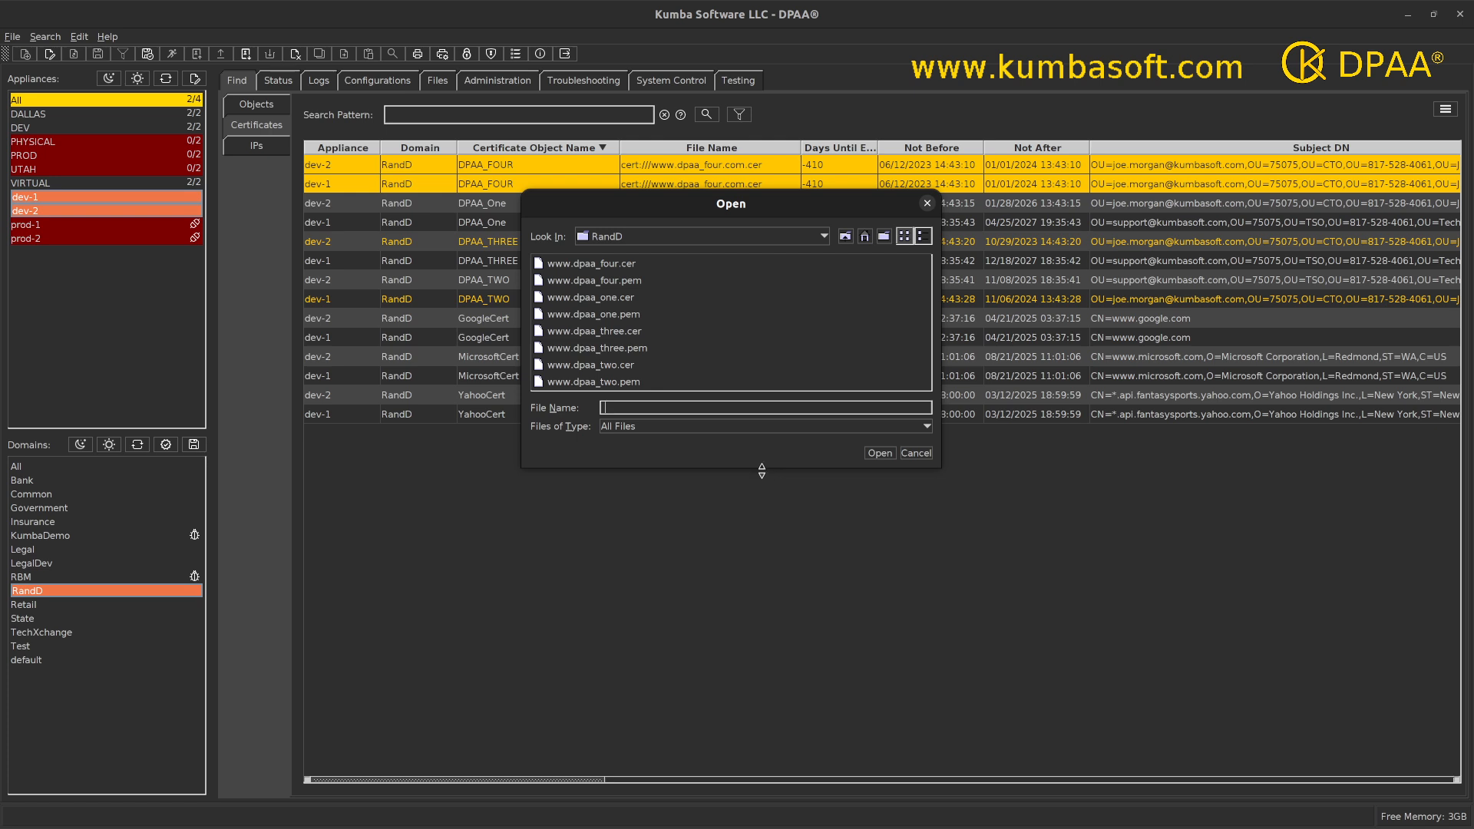
pyautogui.moveTo(761, 470); pyautogui.dragTo(762, 504)
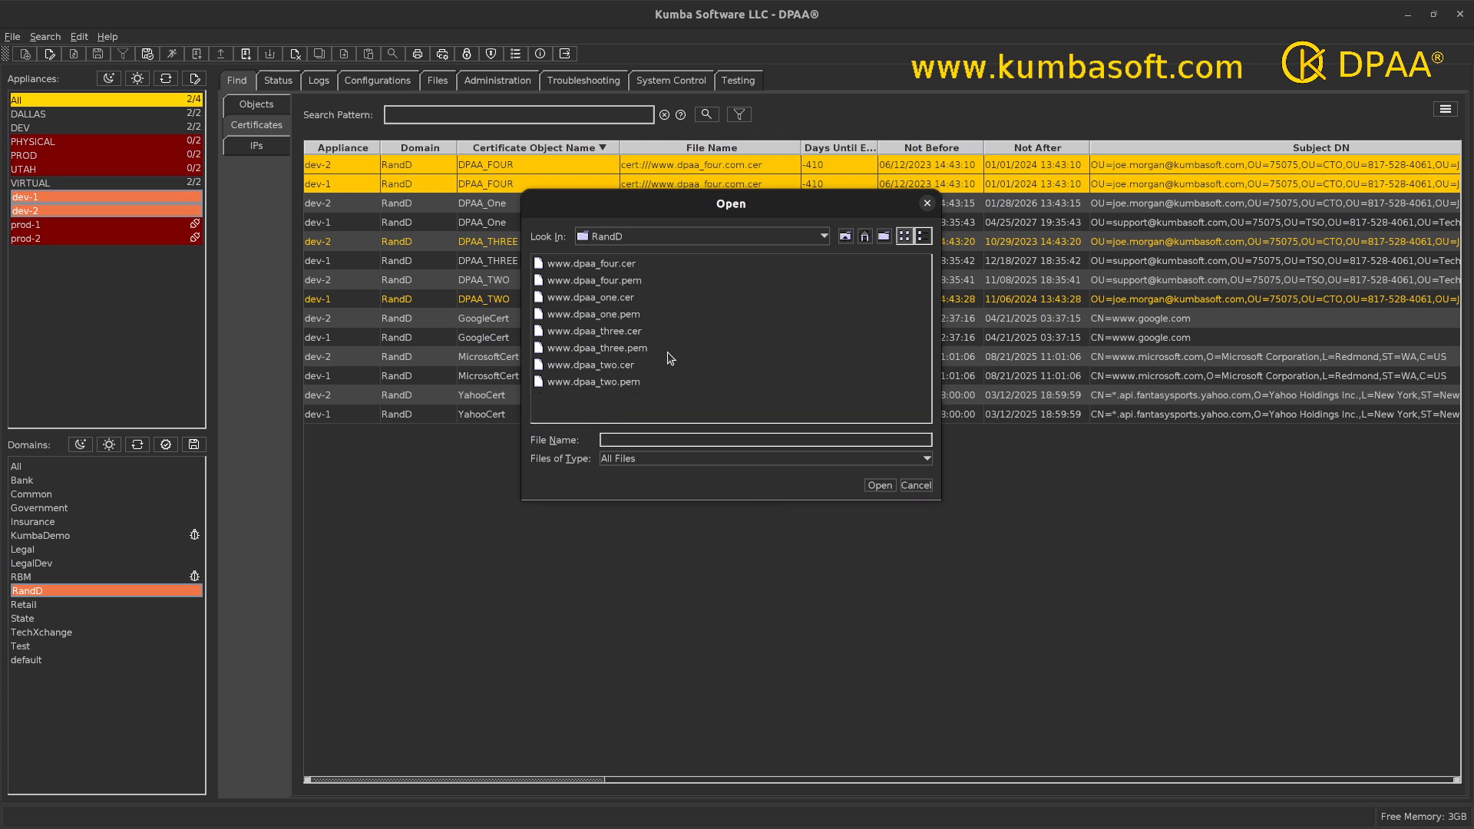
pyautogui.click(615, 268)
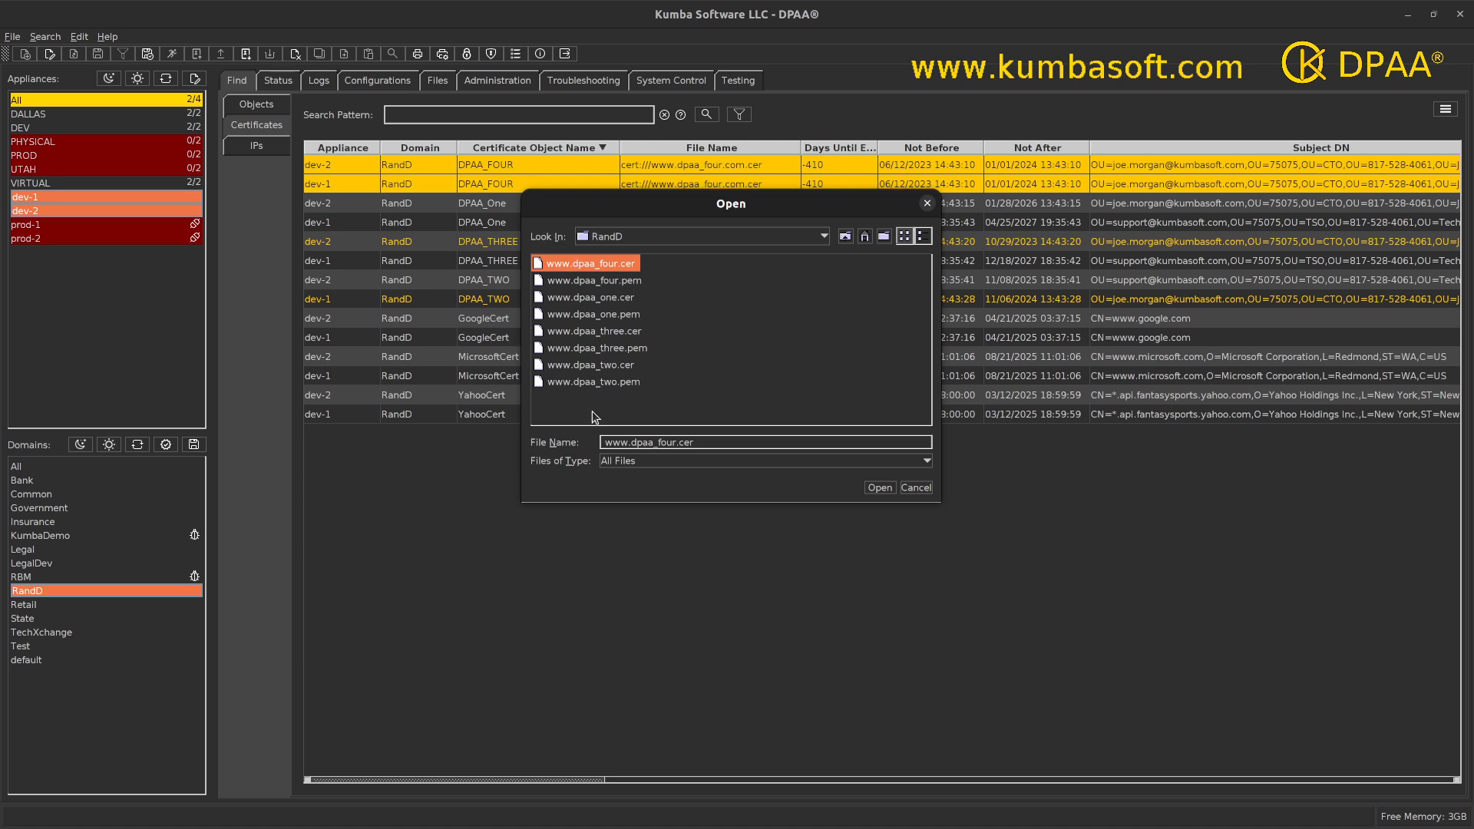
pyautogui.click(880, 488)
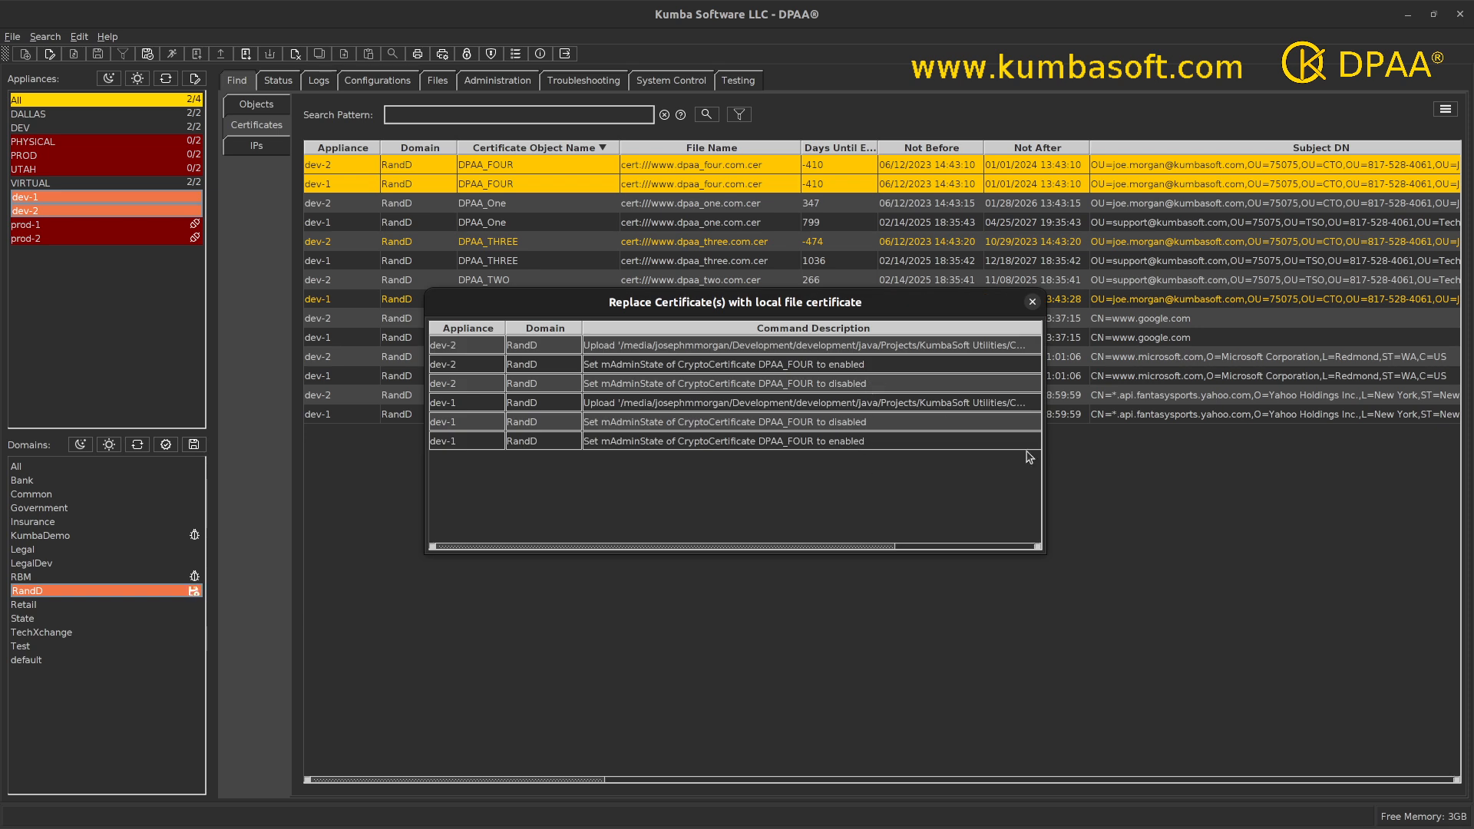
pyautogui.moveTo(1046, 457); pyautogui.dragTo(1244, 463)
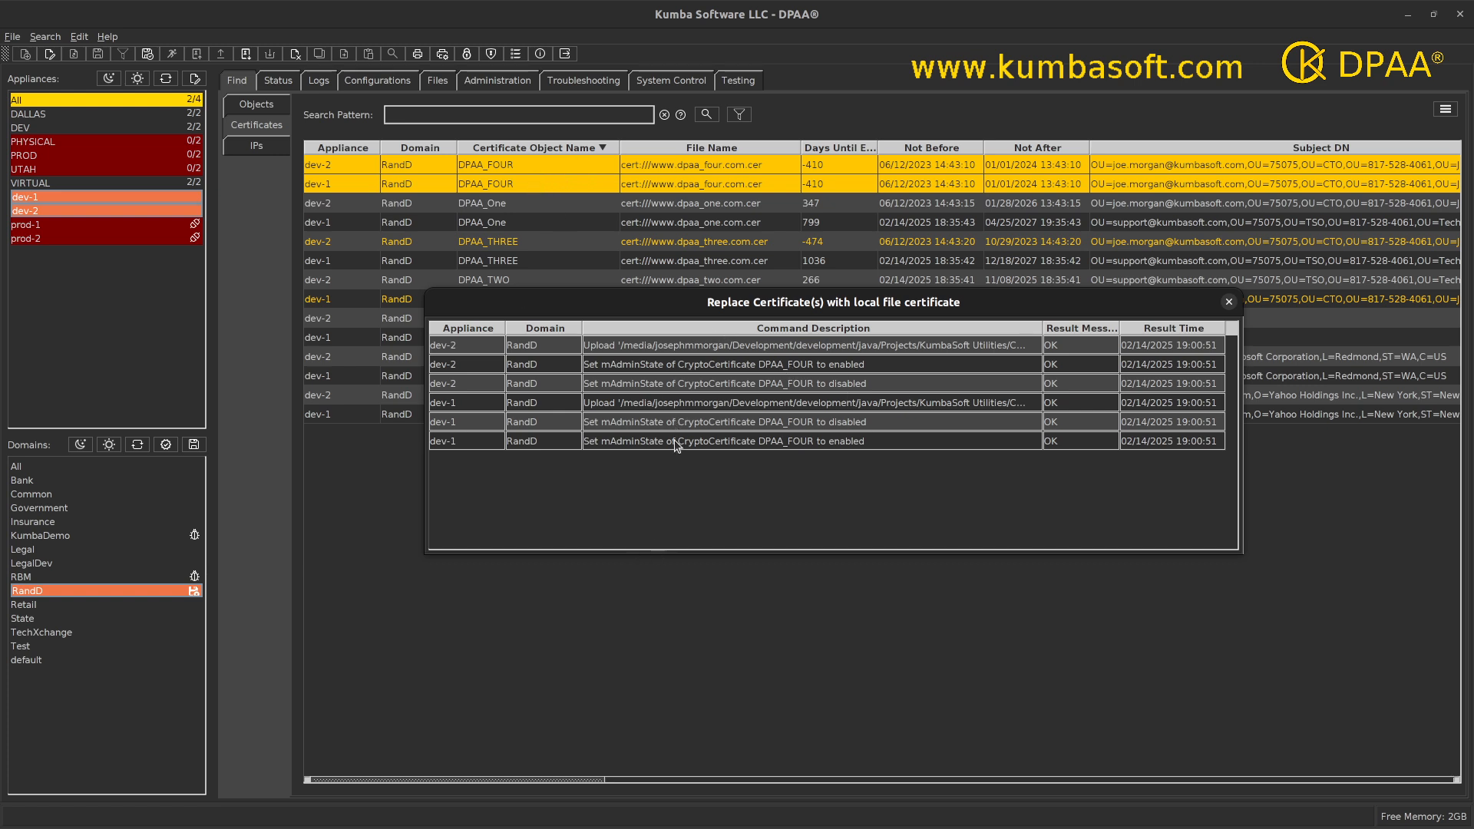
pyautogui.click(1229, 303)
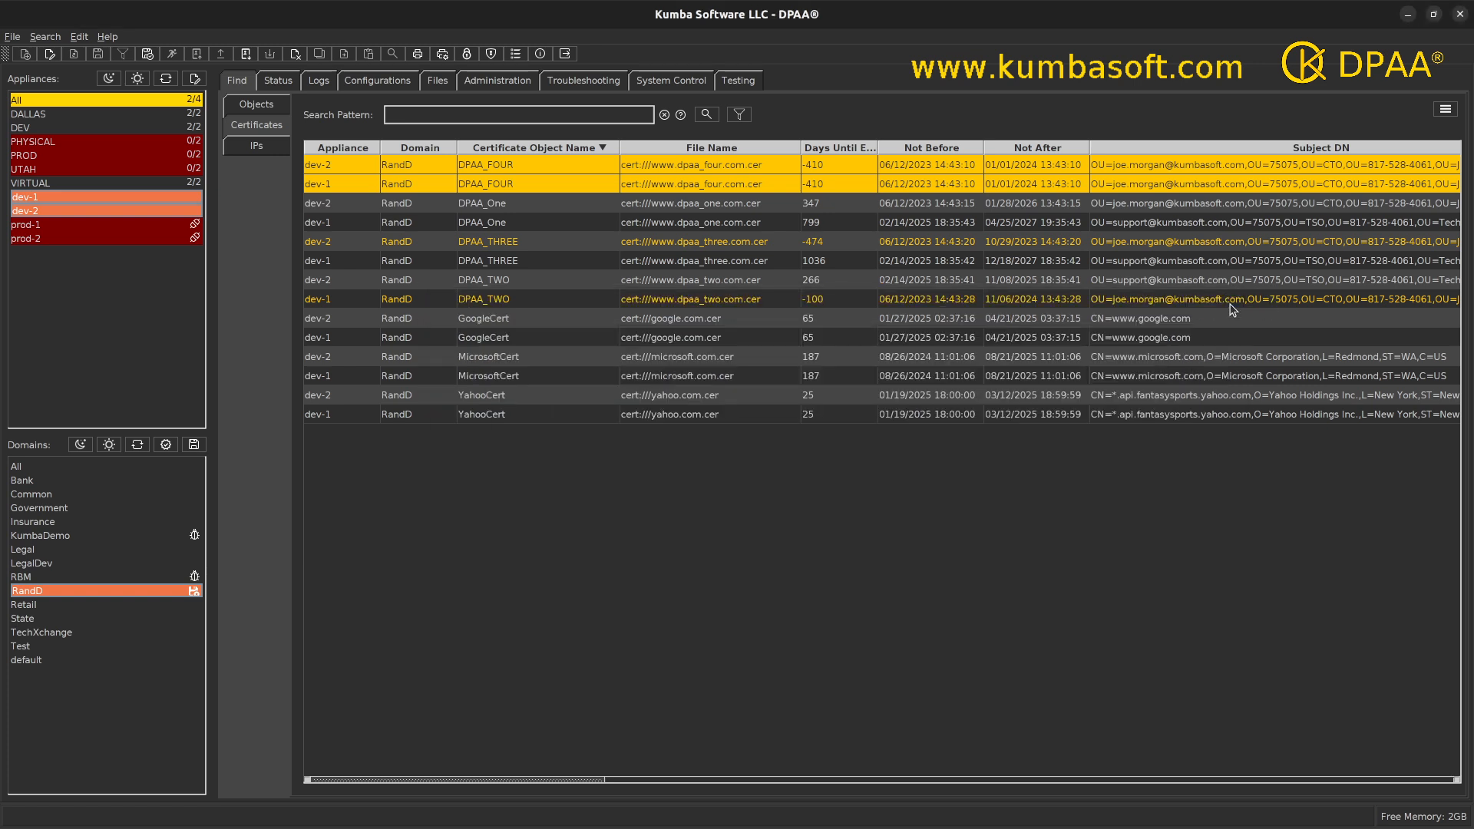
# - Rerun the certificate search and check the validity dates of both DPAA_FOUR entries, narrowing the Certificate Object Name column
pyautogui.click(704, 116)
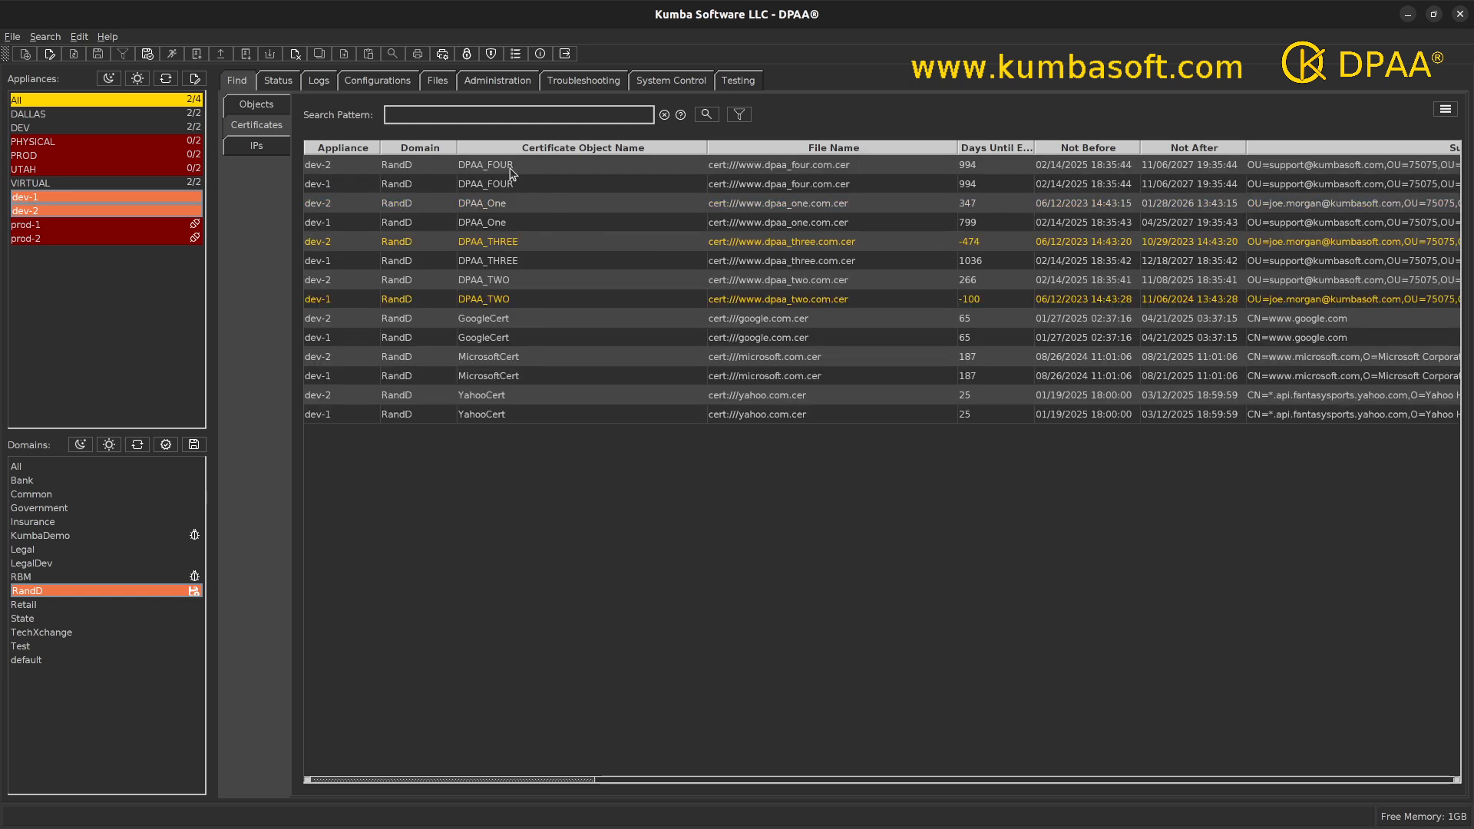
pyautogui.click(509, 171)
pyautogui.keyDown('shift'); pyautogui.click(510, 189); pyautogui.keyUp('shift')
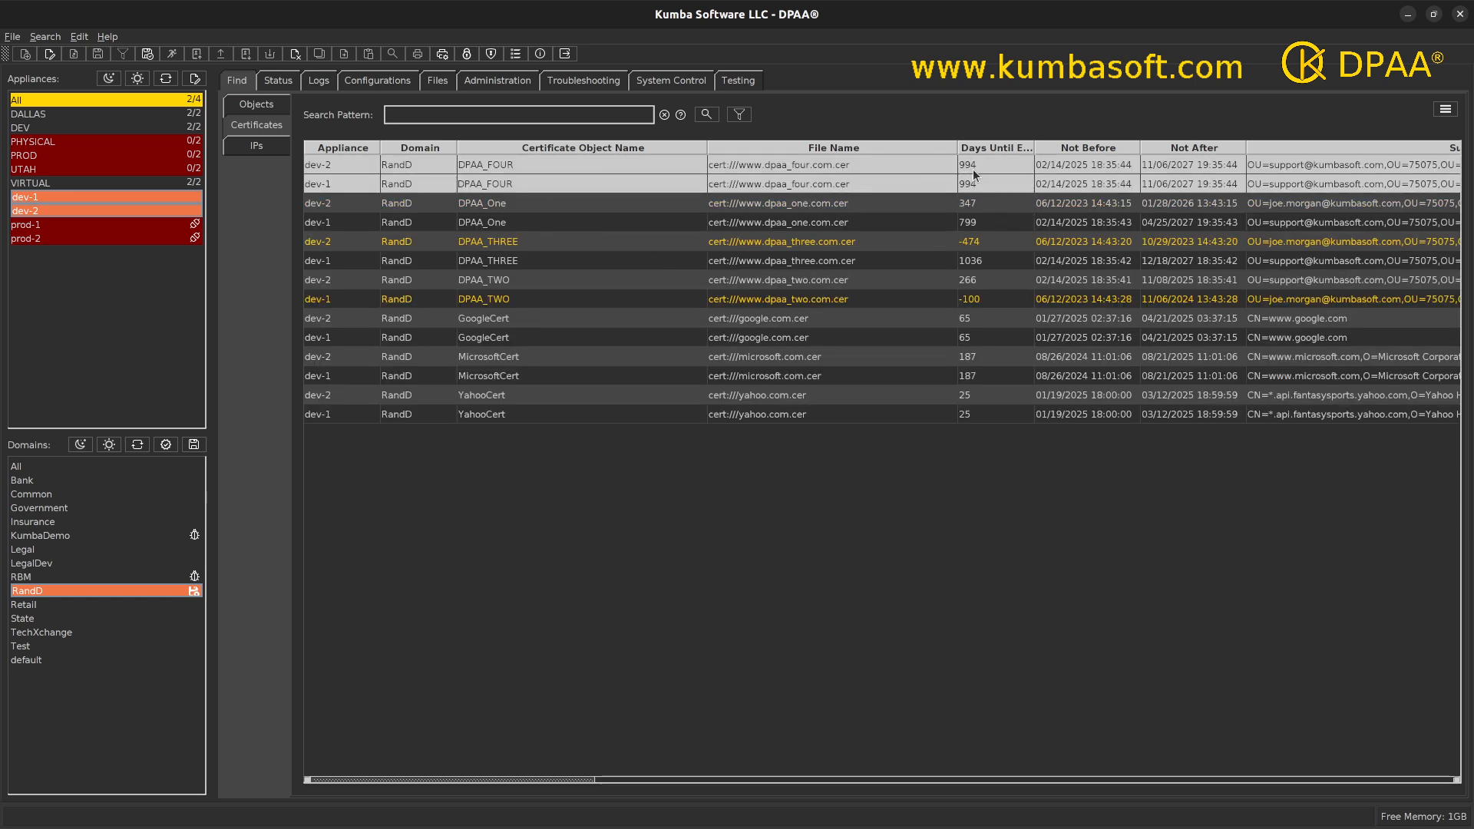
pyautogui.moveTo(707, 147); pyautogui.dragTo(568, 148)
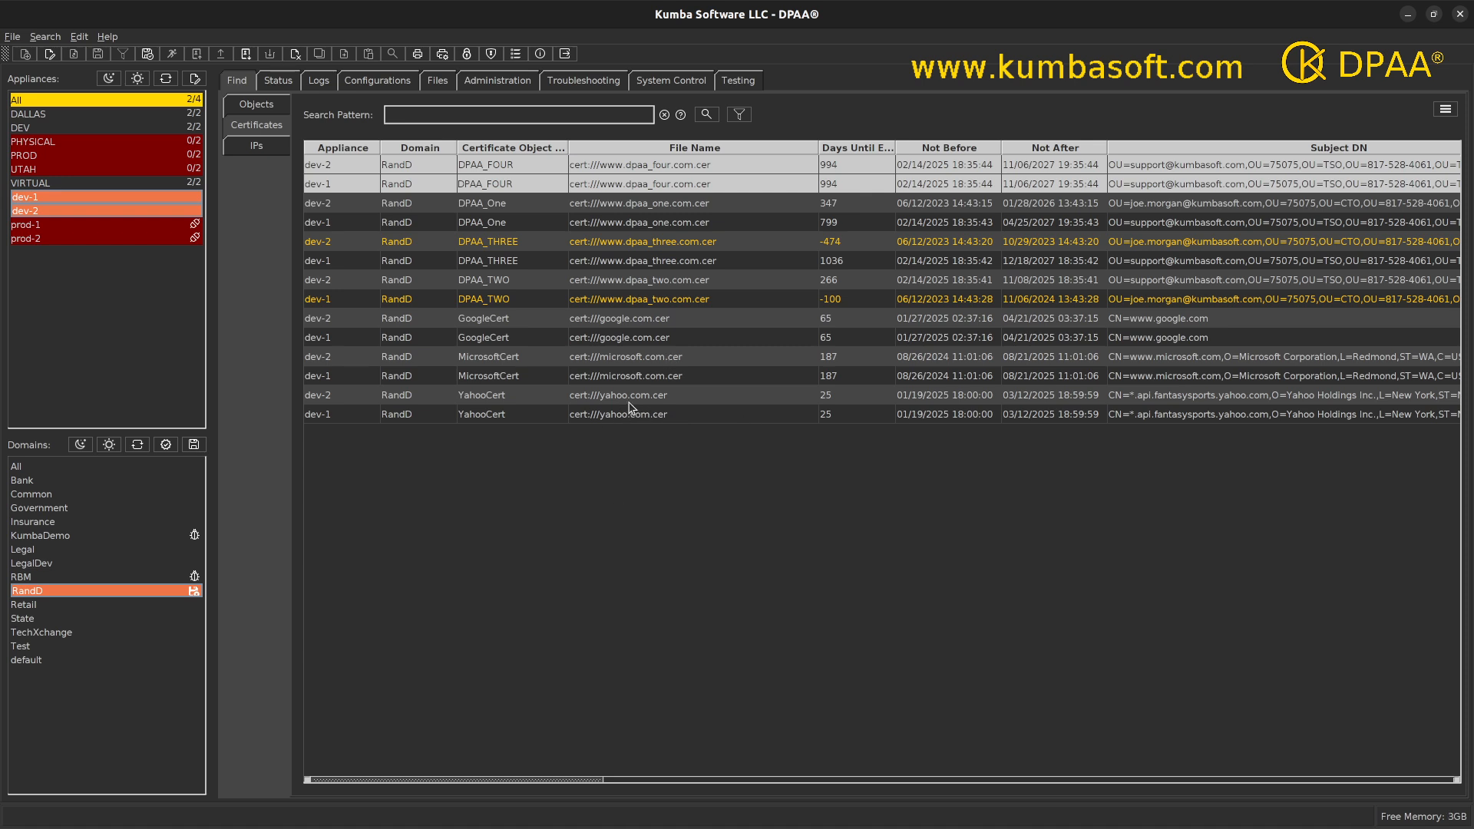
# - Open the Update Certificates From URL wizard for the YahooCert objects on dev-2 and dev-1, and widen it
pyautogui.click(605, 401)
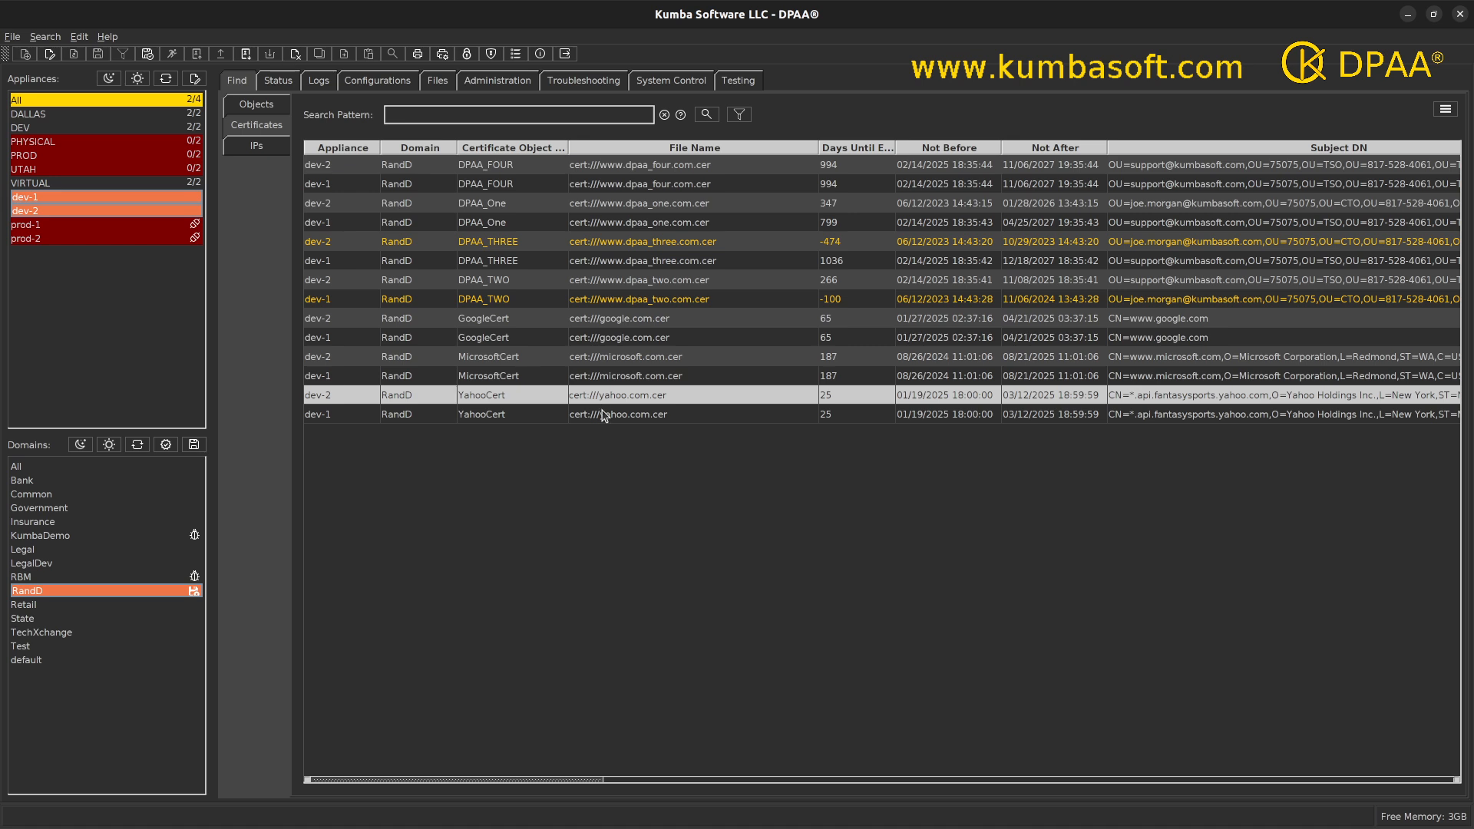
pyautogui.keyDown('shift'); pyautogui.click(604, 414); pyautogui.keyUp('shift')
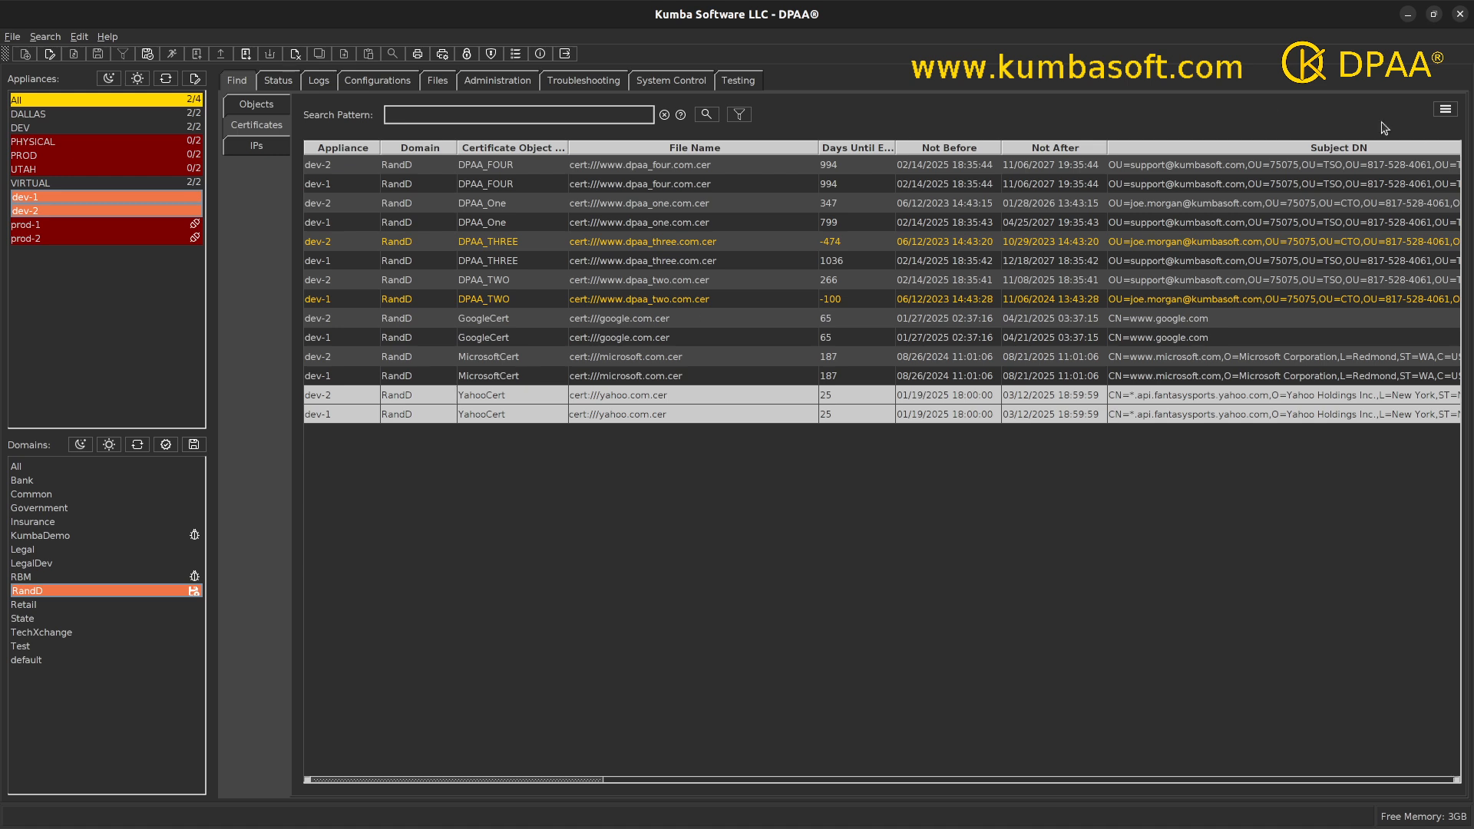
pyautogui.click(1445, 111)
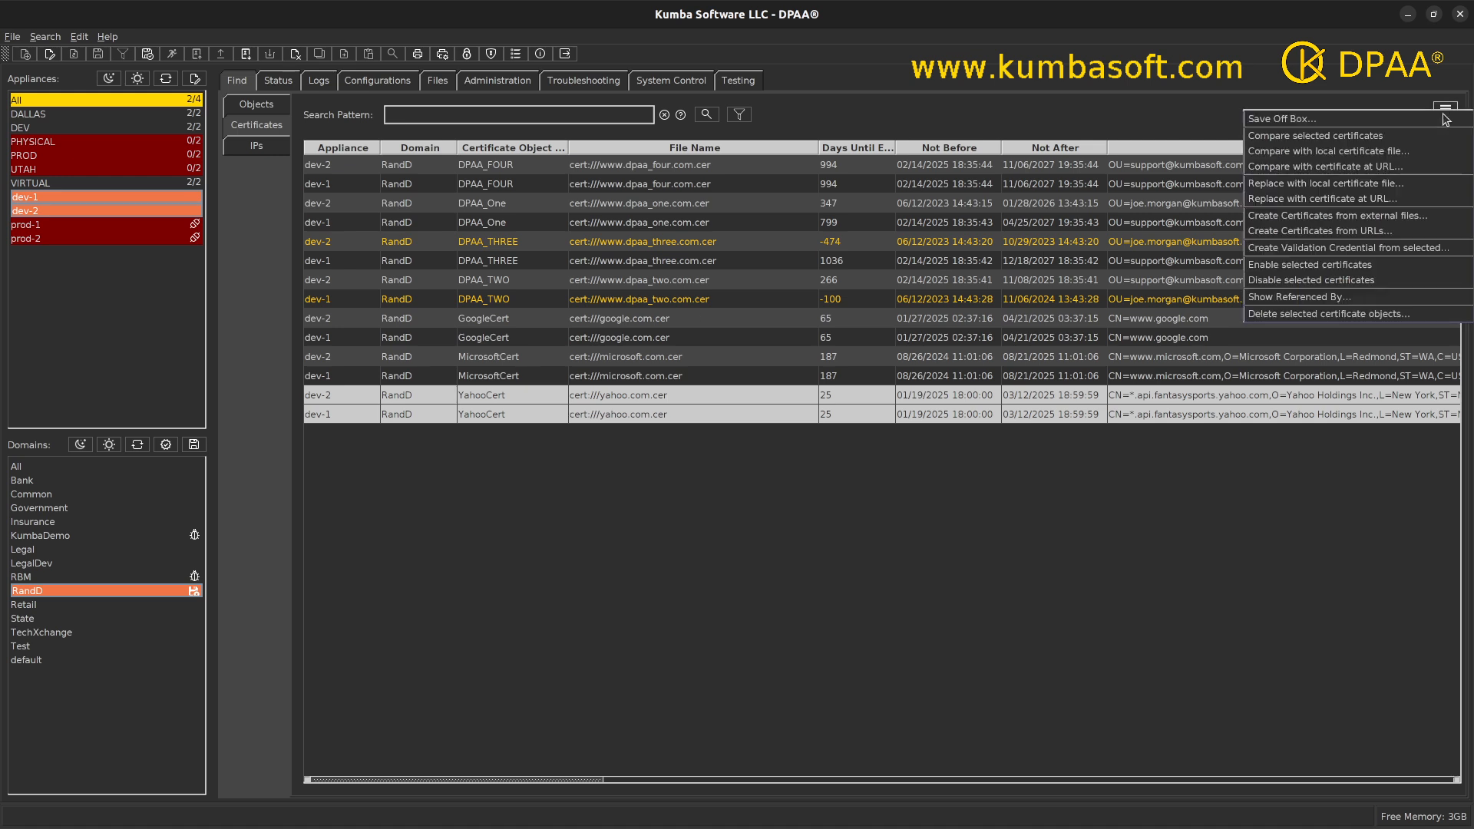
pyautogui.click(1314, 200)
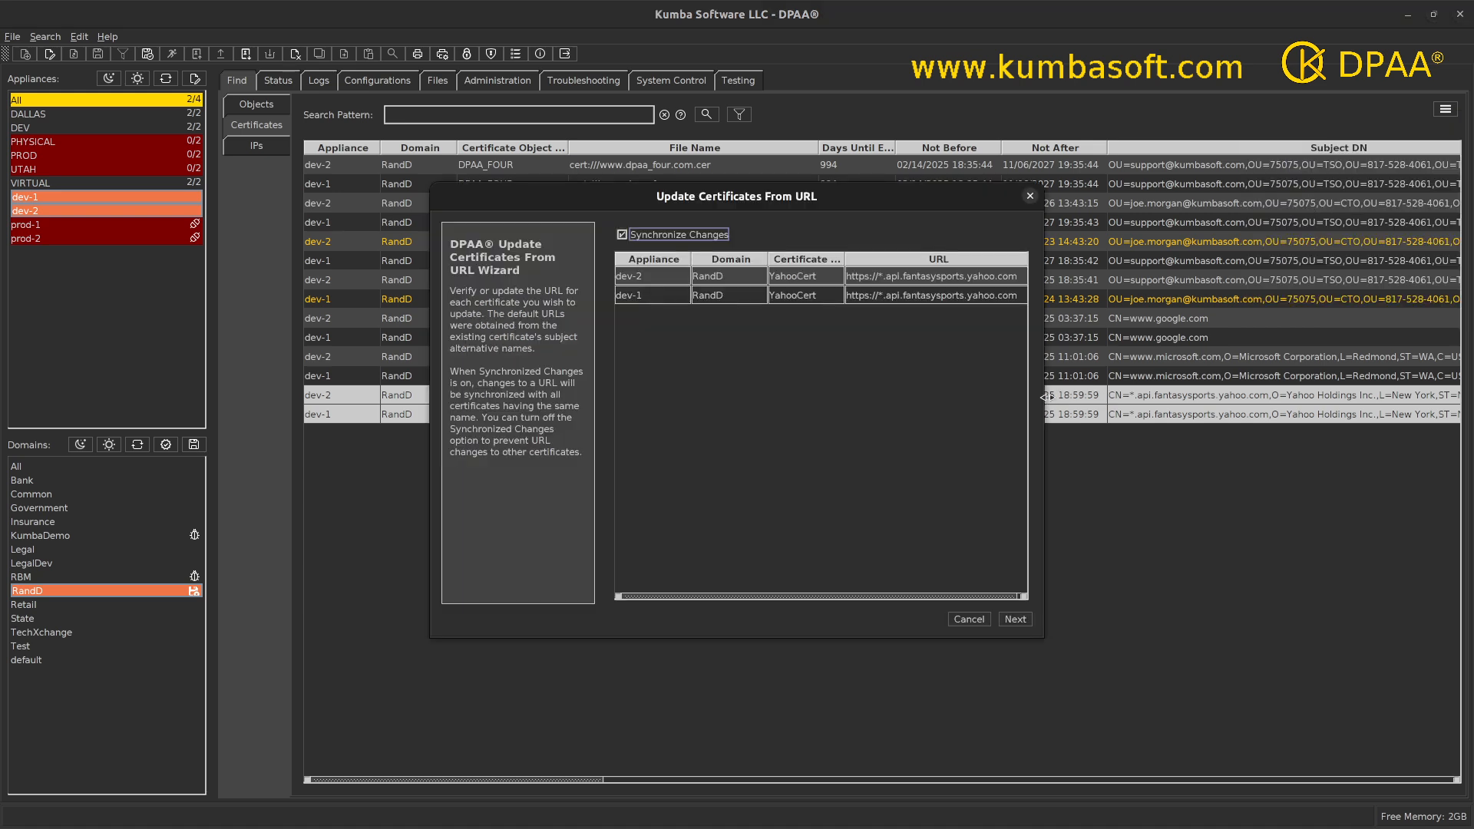
pyautogui.moveTo(1045, 399); pyautogui.dragTo(1200, 387)
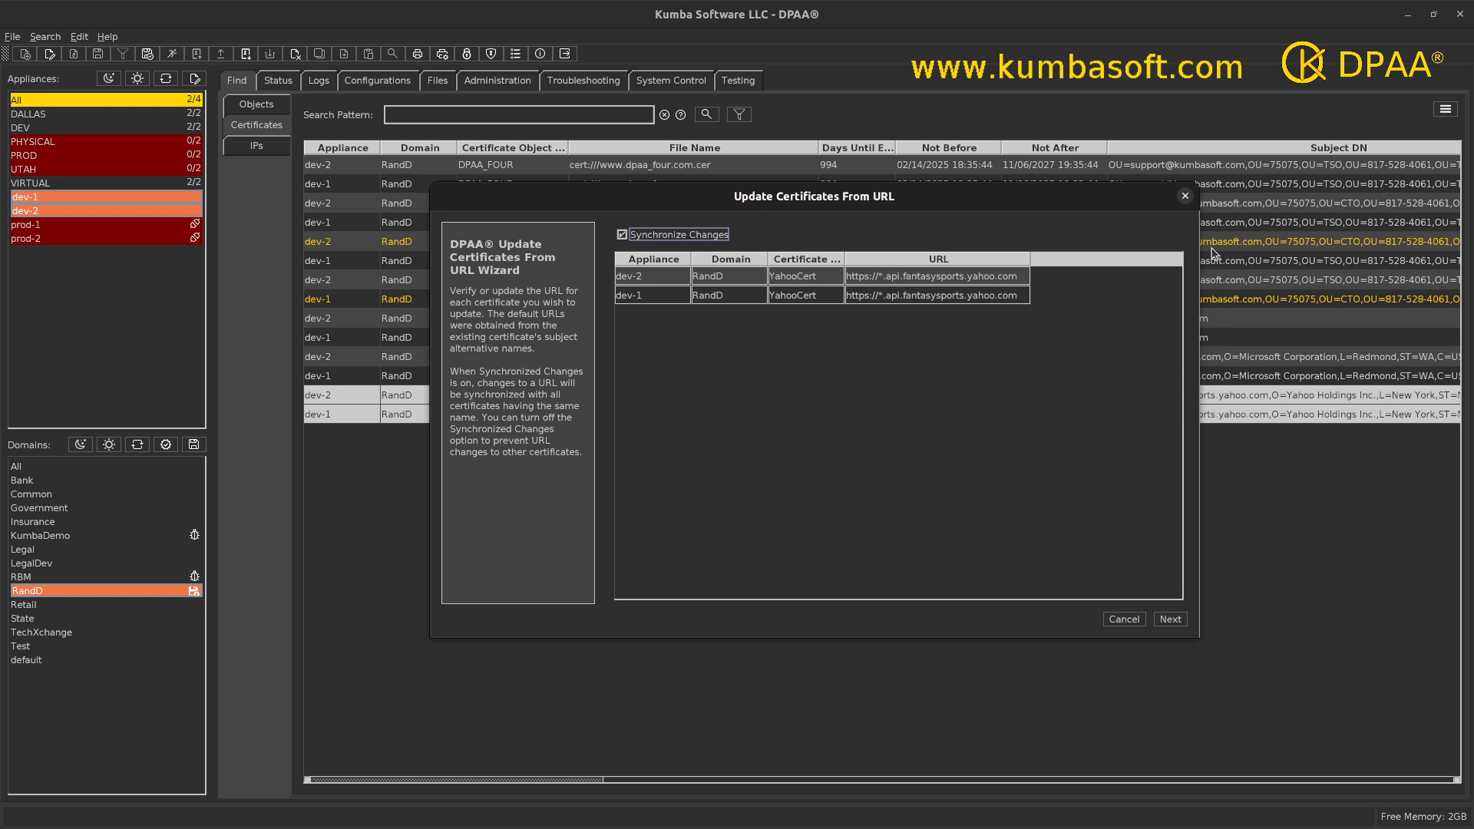
pyautogui.doubleClick(927, 276)
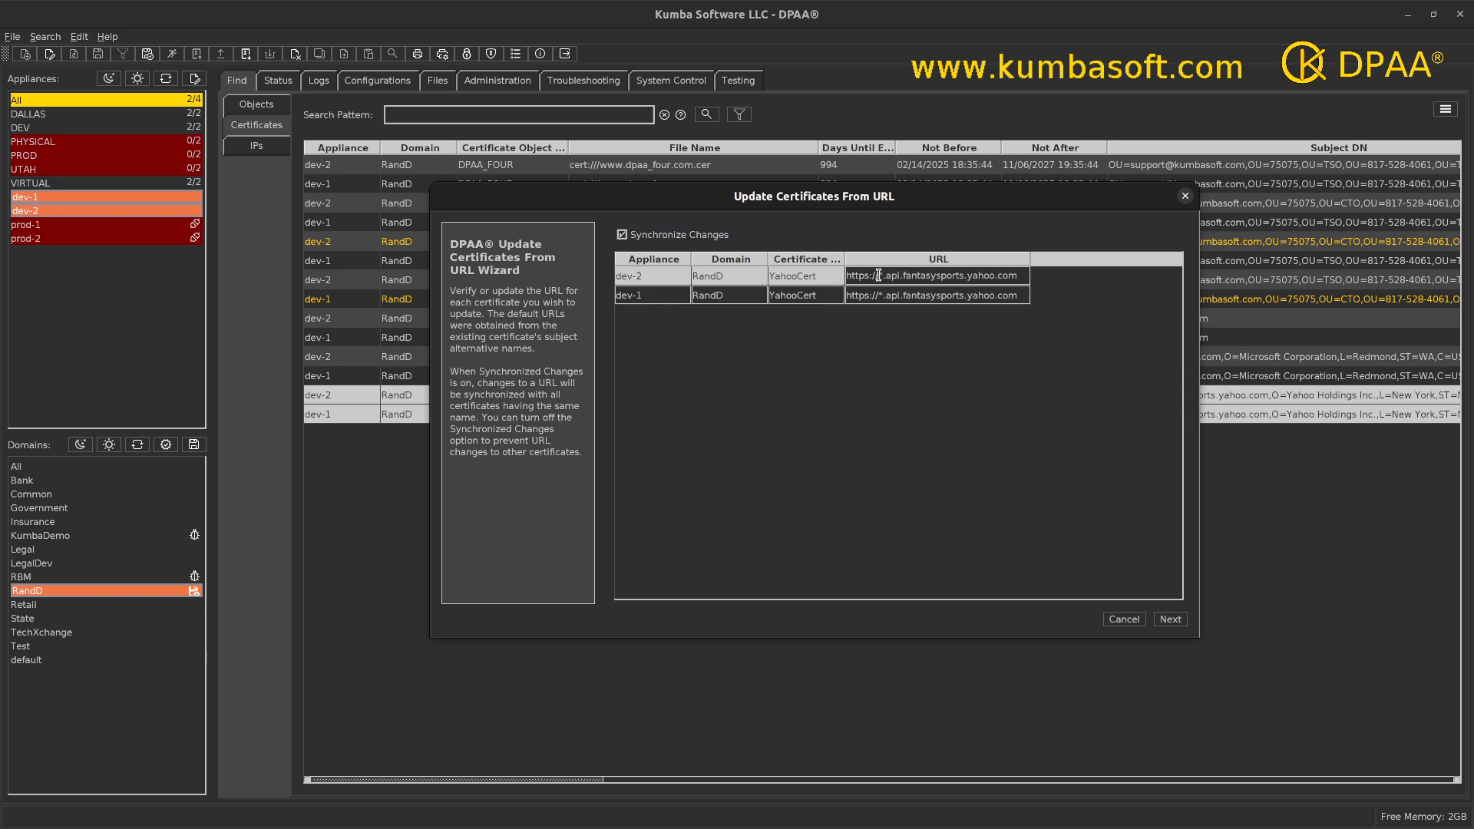
pyautogui.moveTo(879, 275); pyautogui.dragTo(968, 275)
pyautogui.write('www')
pyautogui.press('Return')
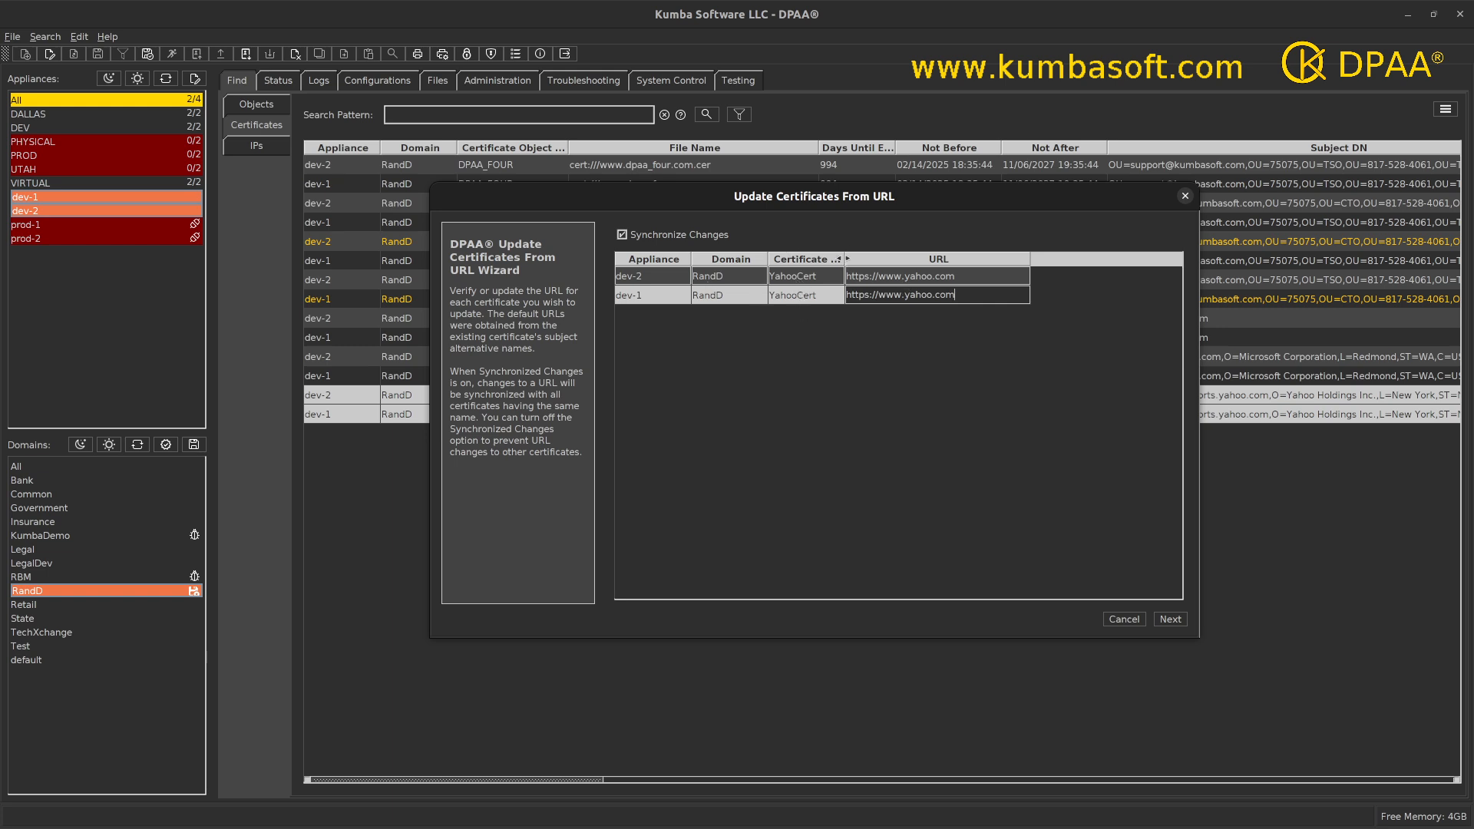
pyautogui.moveTo(846, 259); pyautogui.dragTo(886, 259)
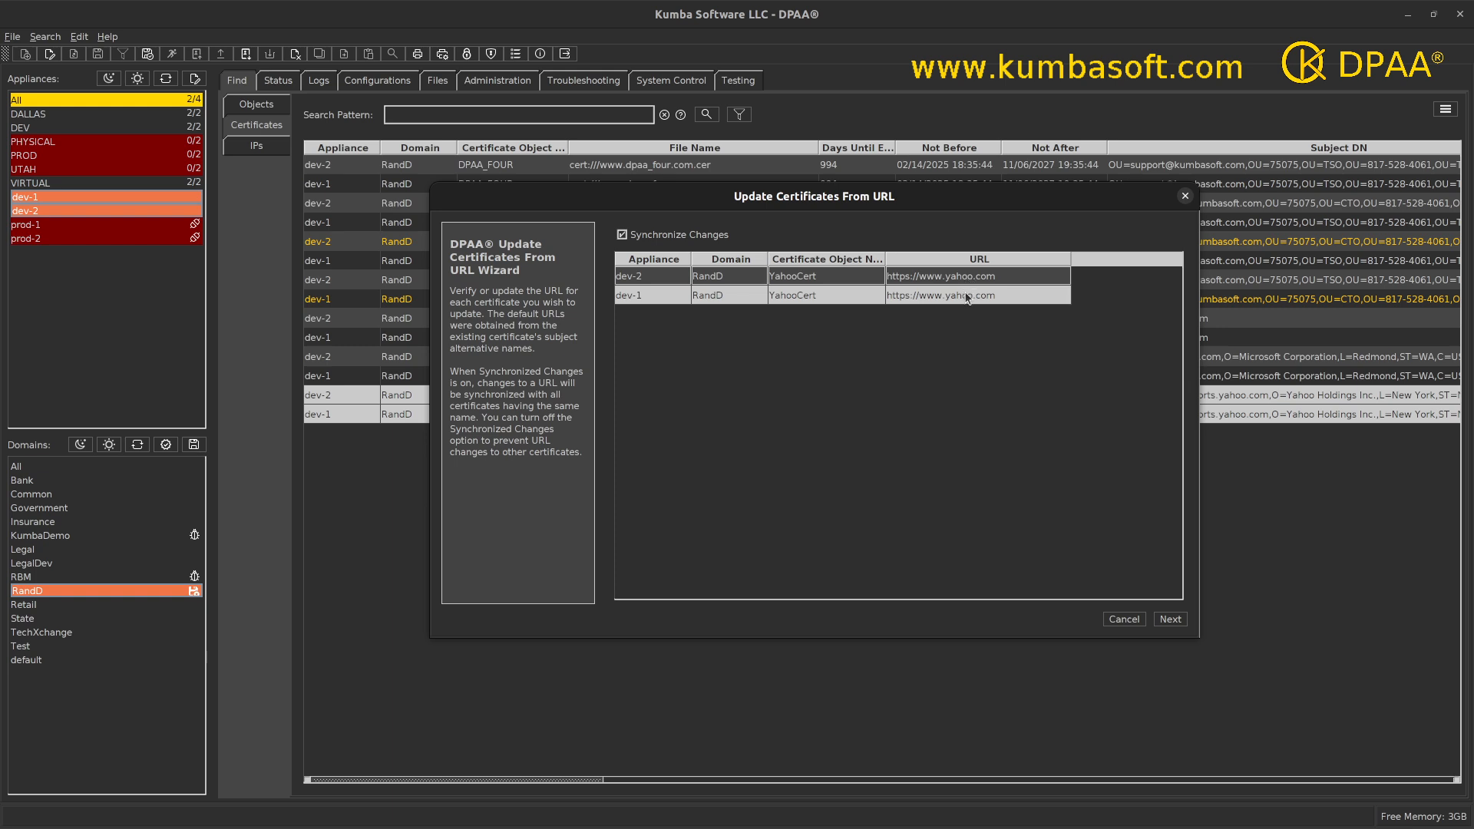
# - Fetch the certificates from the URL and enlarge the wizard and its date columns to review the new dates and SANs
pyautogui.click(1170, 621)
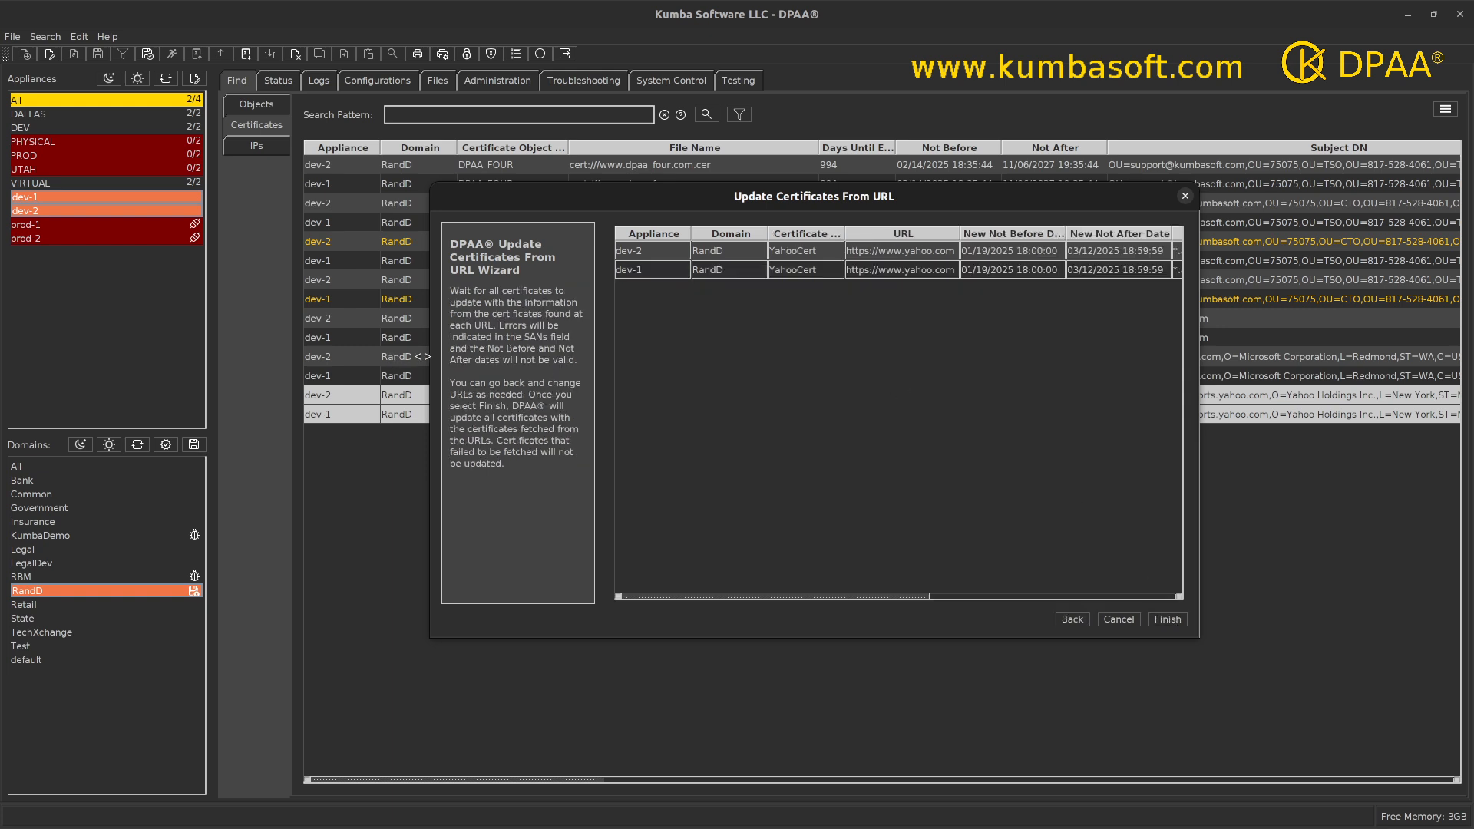
pyautogui.moveTo(430, 361); pyautogui.dragTo(46, 352)
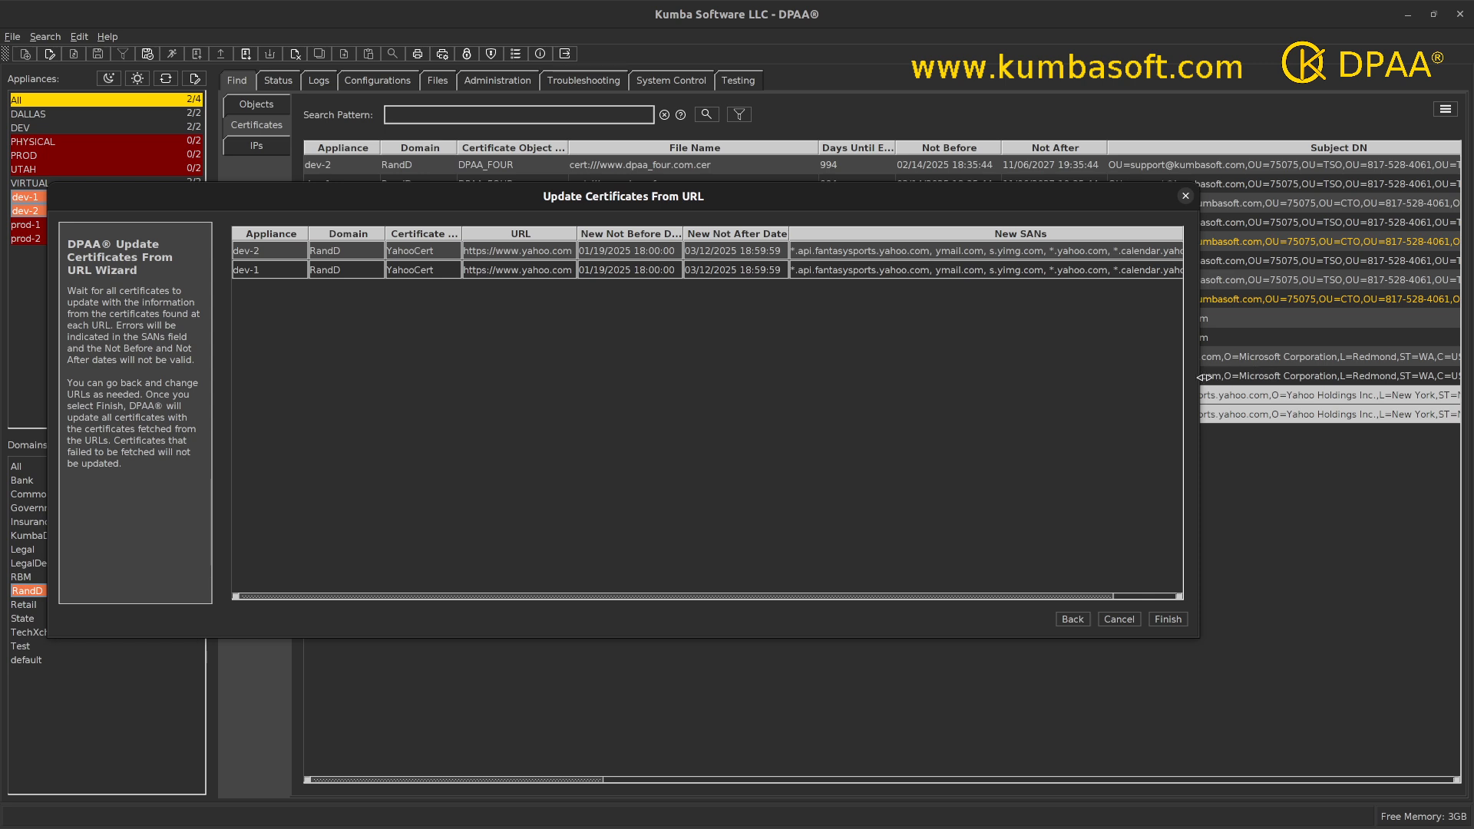
pyautogui.moveTo(1198, 378); pyautogui.dragTo(1347, 383)
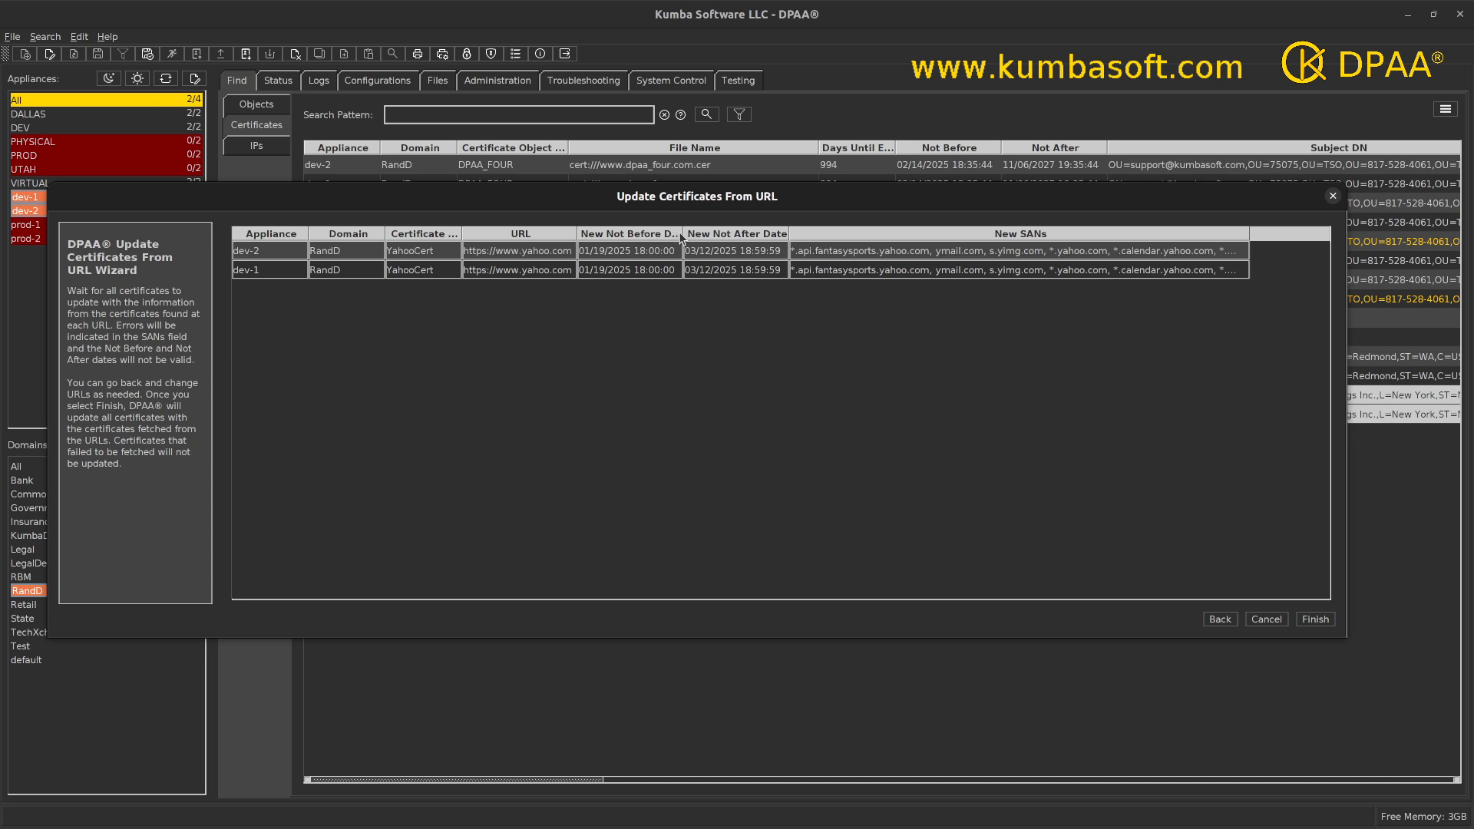
pyautogui.moveTo(686, 233); pyautogui.dragTo(697, 233)
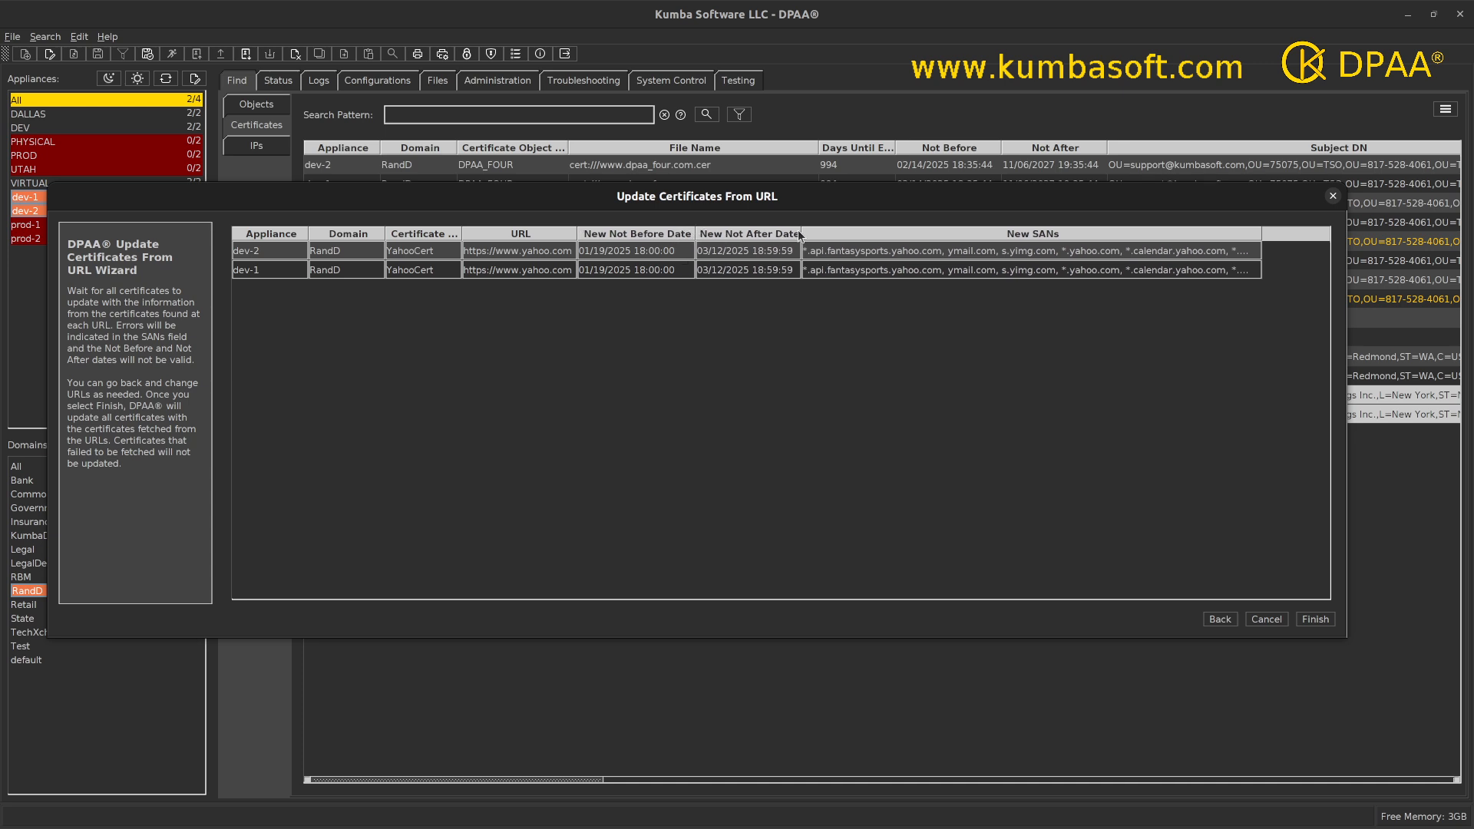
pyautogui.moveTo(799, 232); pyautogui.dragTo(847, 232)
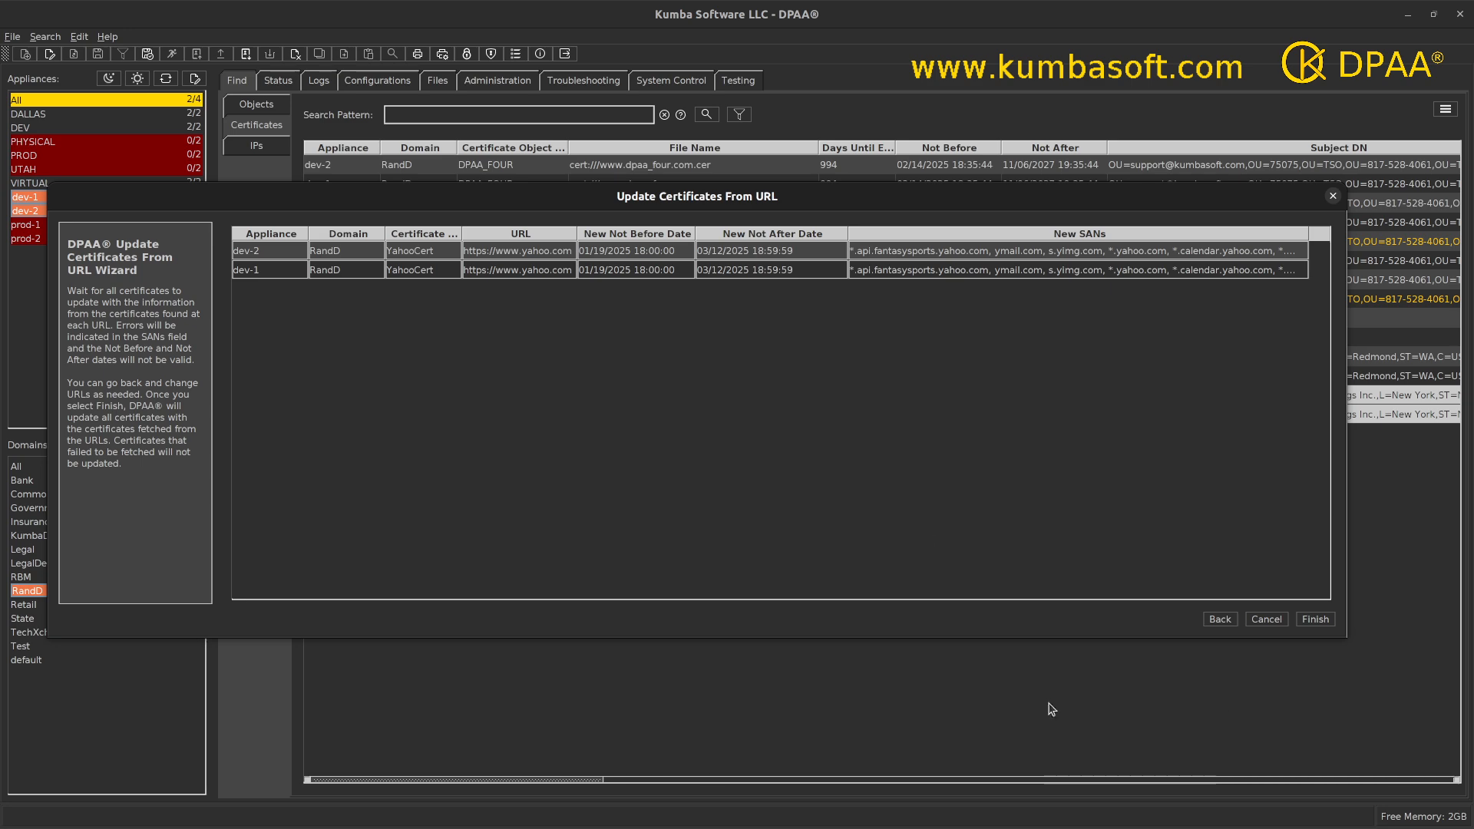
# - Finish the wizard to replace both YahooCert certificates, then review and close the command results
pyautogui.click(1316, 620)
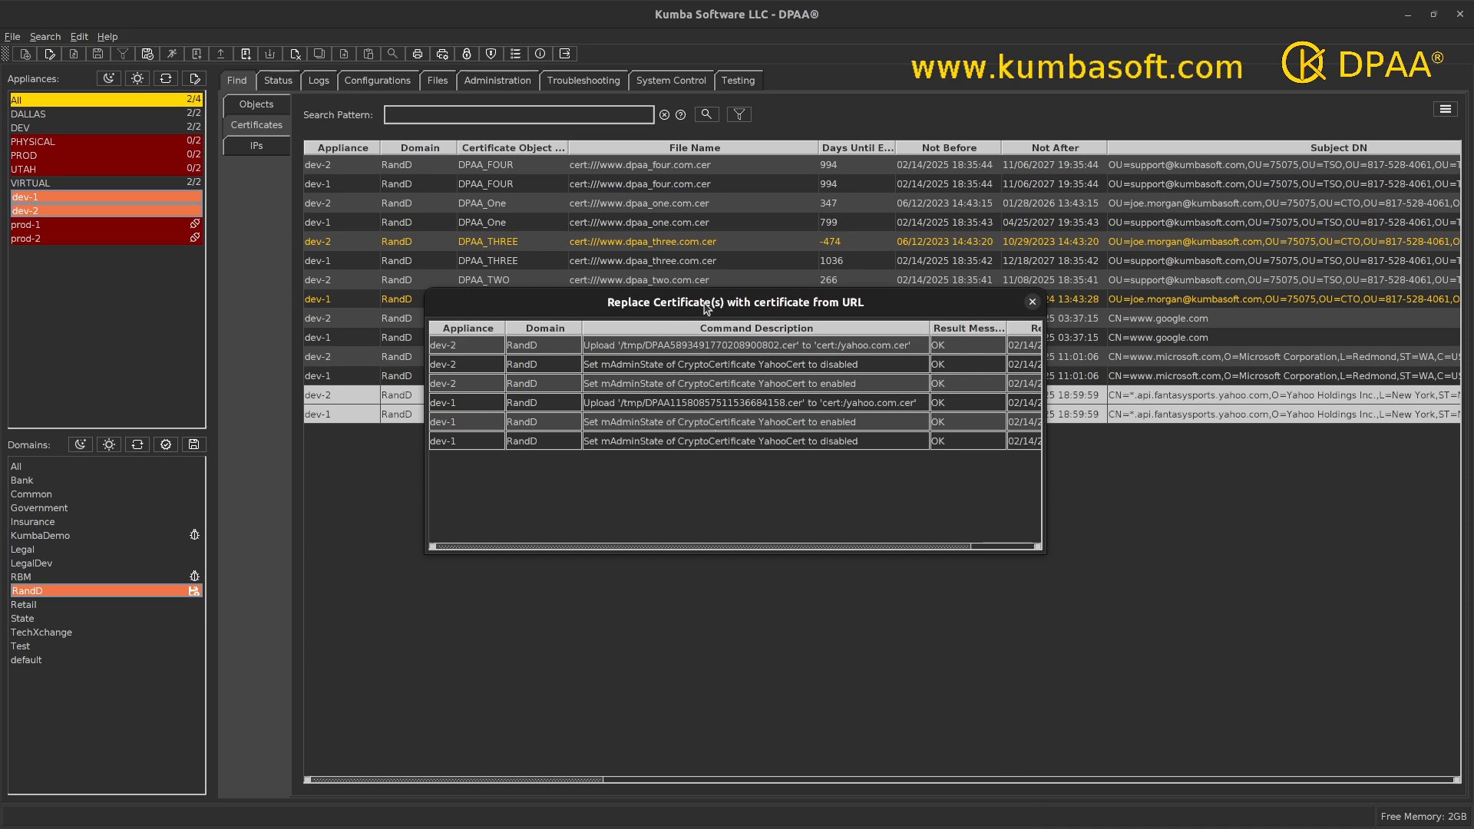
pyautogui.moveTo(707, 308); pyautogui.dragTo(725, 455)
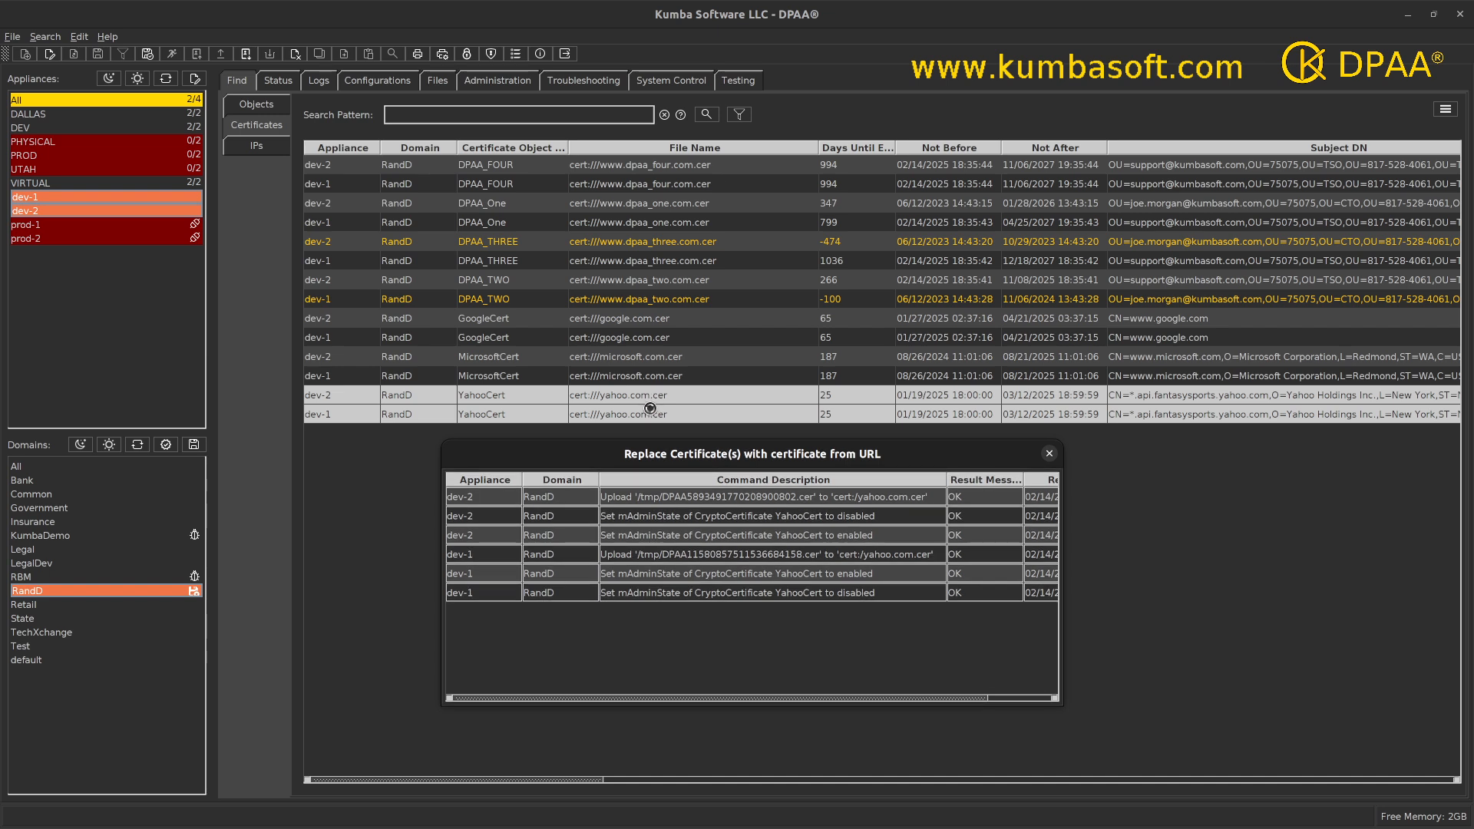
pyautogui.click(1050, 455)
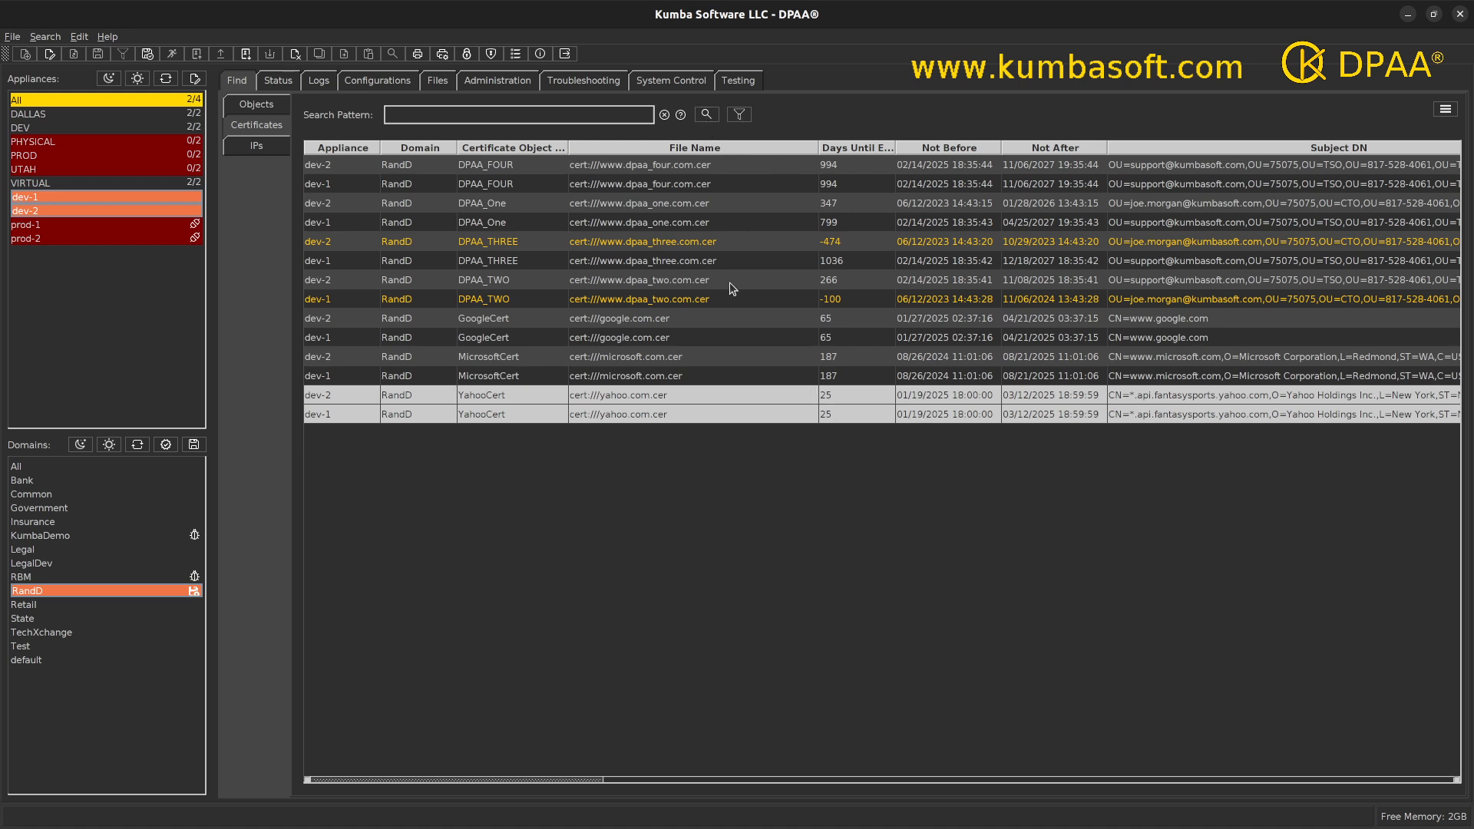
# - Rerun the certificate search and examine both YahooCert entries, narrowing the object name and file name columns
pyautogui.click(705, 113)
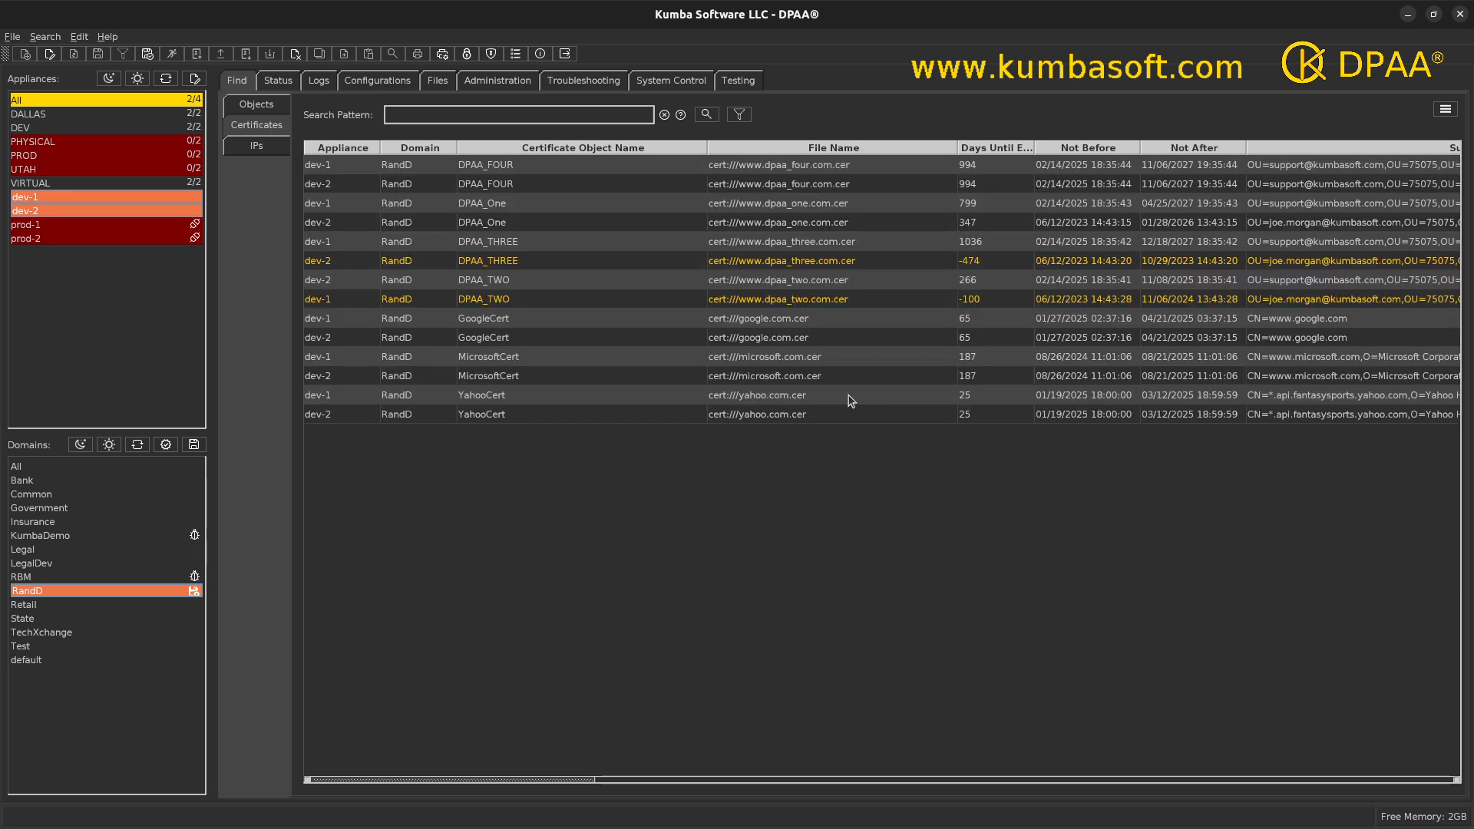
pyautogui.moveTo(851, 400); pyautogui.dragTo(849, 420)
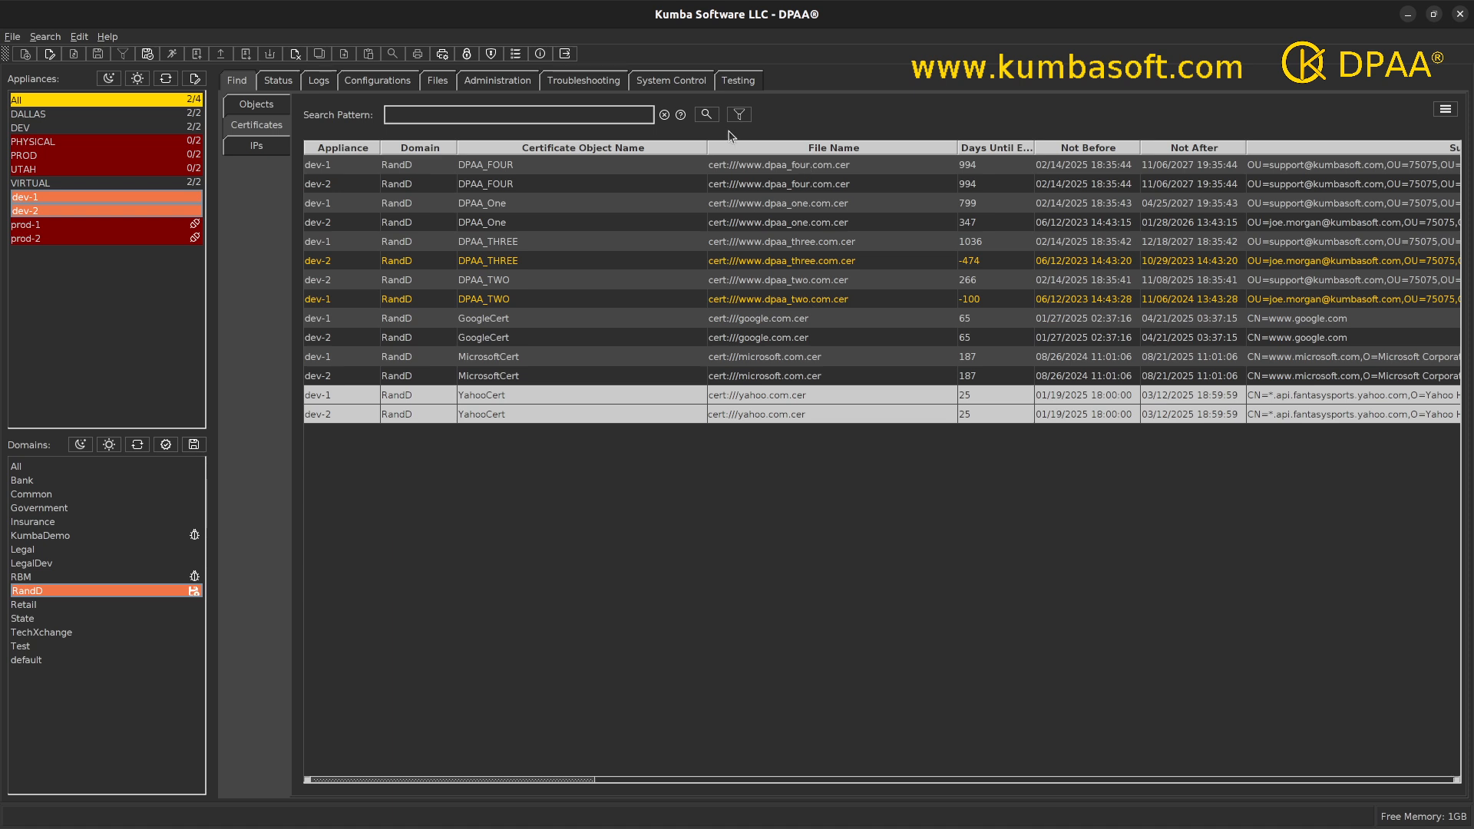
pyautogui.moveTo(621, 147); pyautogui.dragTo(575, 147)
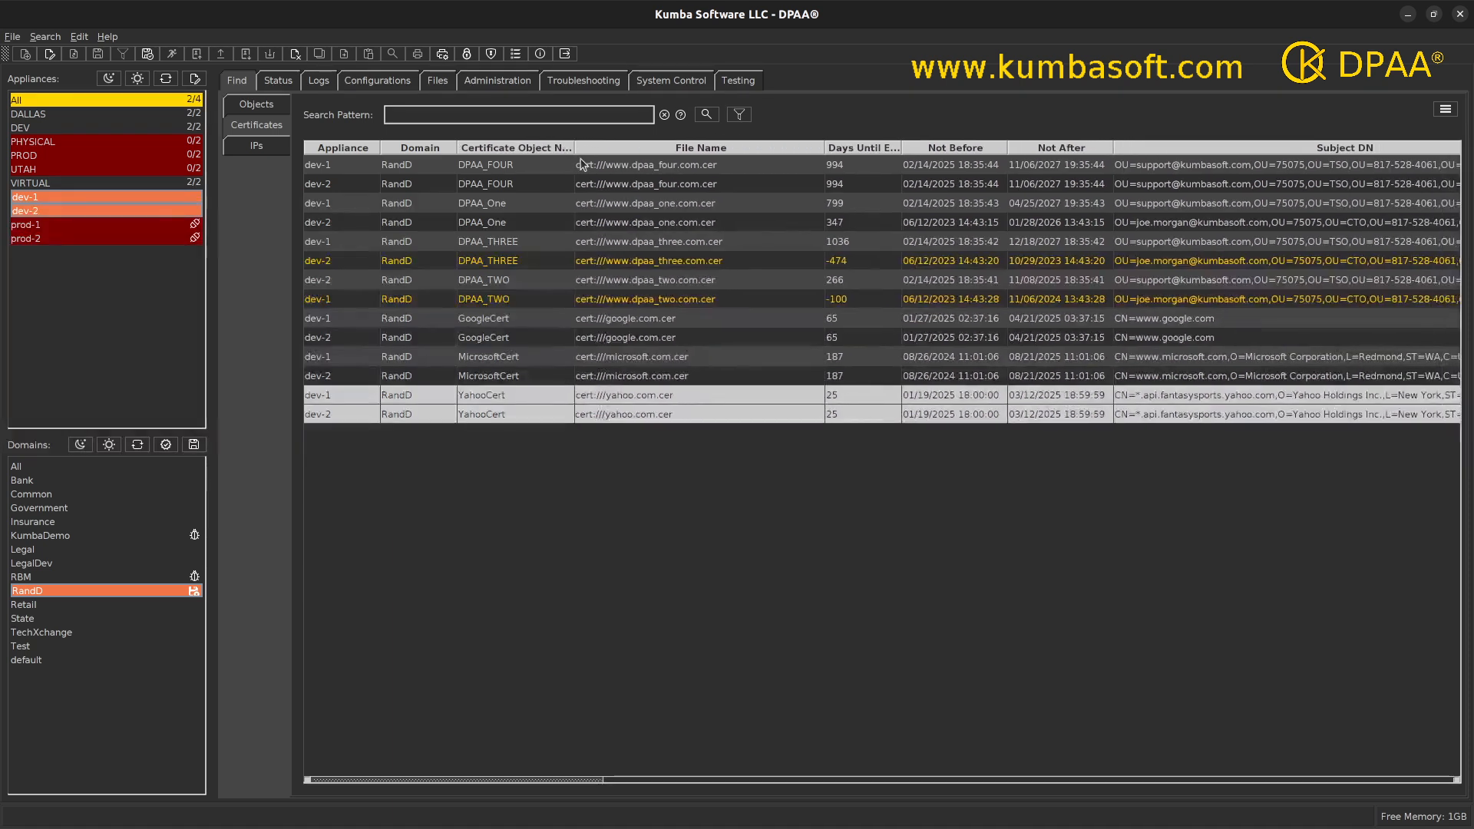
pyautogui.moveTo(825, 150); pyautogui.dragTo(759, 155)
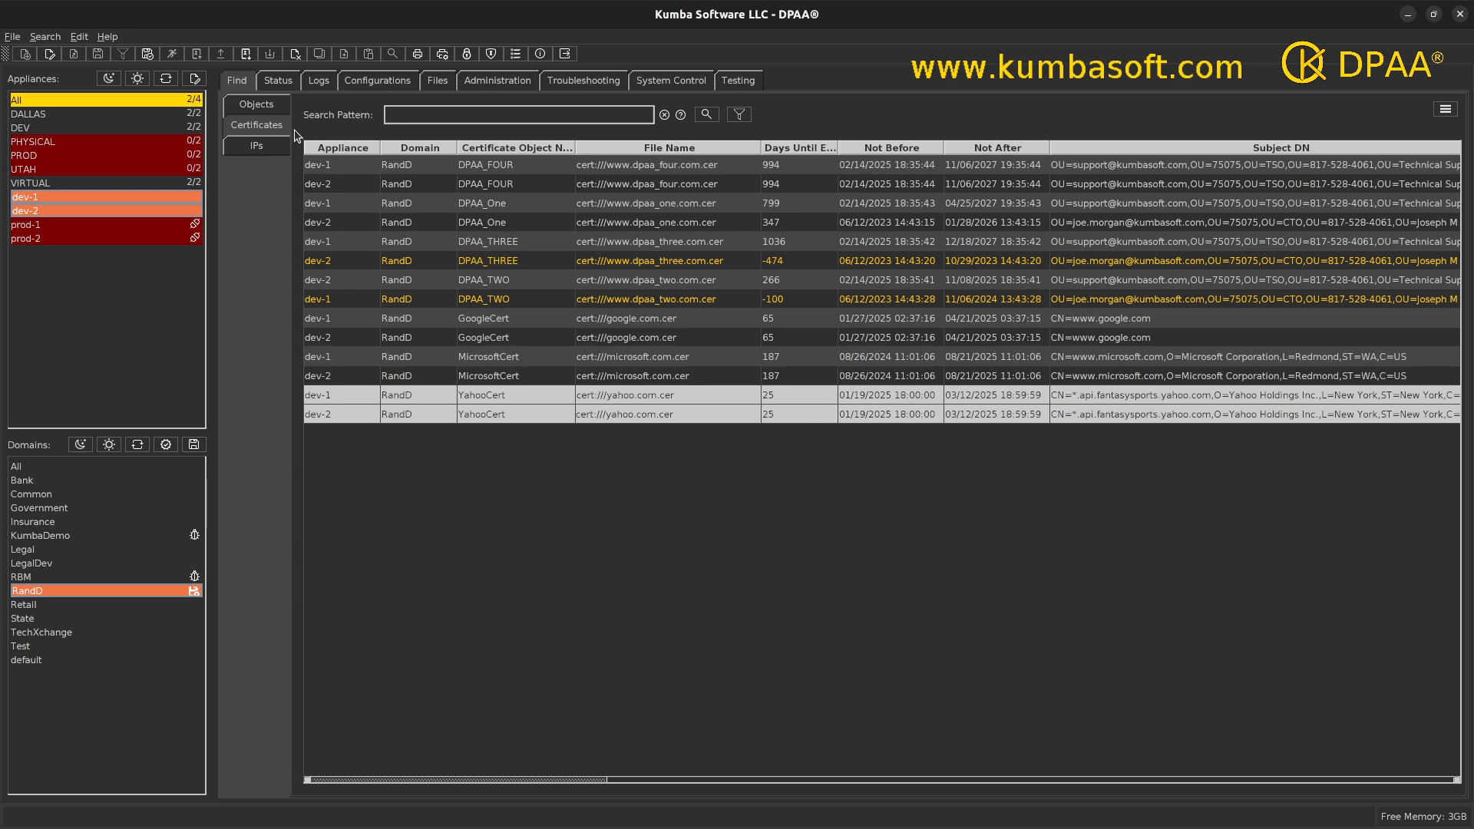
# - Refresh the DPAA crypto certificate object search and start updating the dev-2 DPAA_THREE certificate from an external file
pyautogui.click(256, 106)
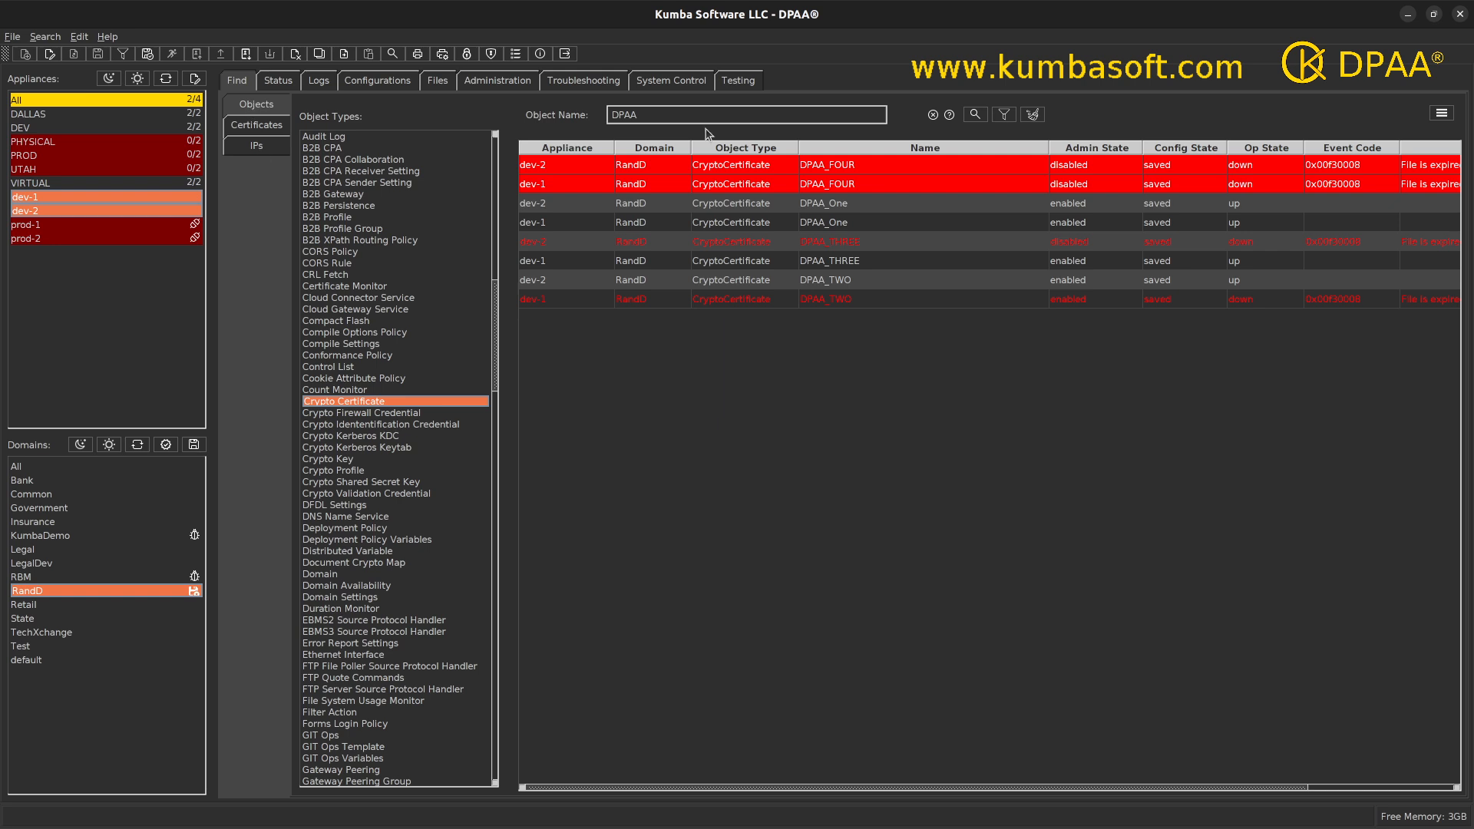
pyautogui.click(976, 115)
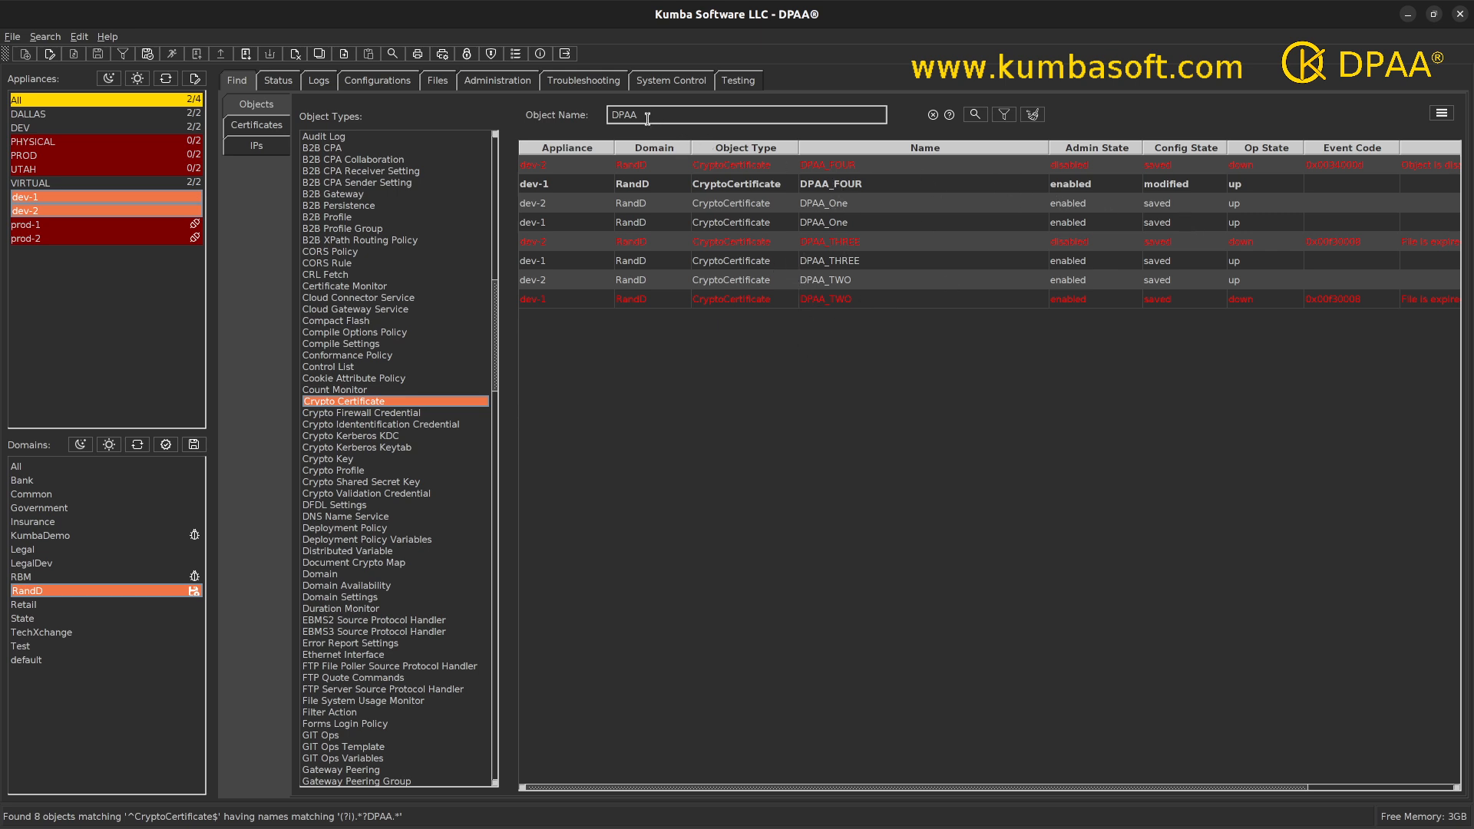
pyautogui.click(823, 245)
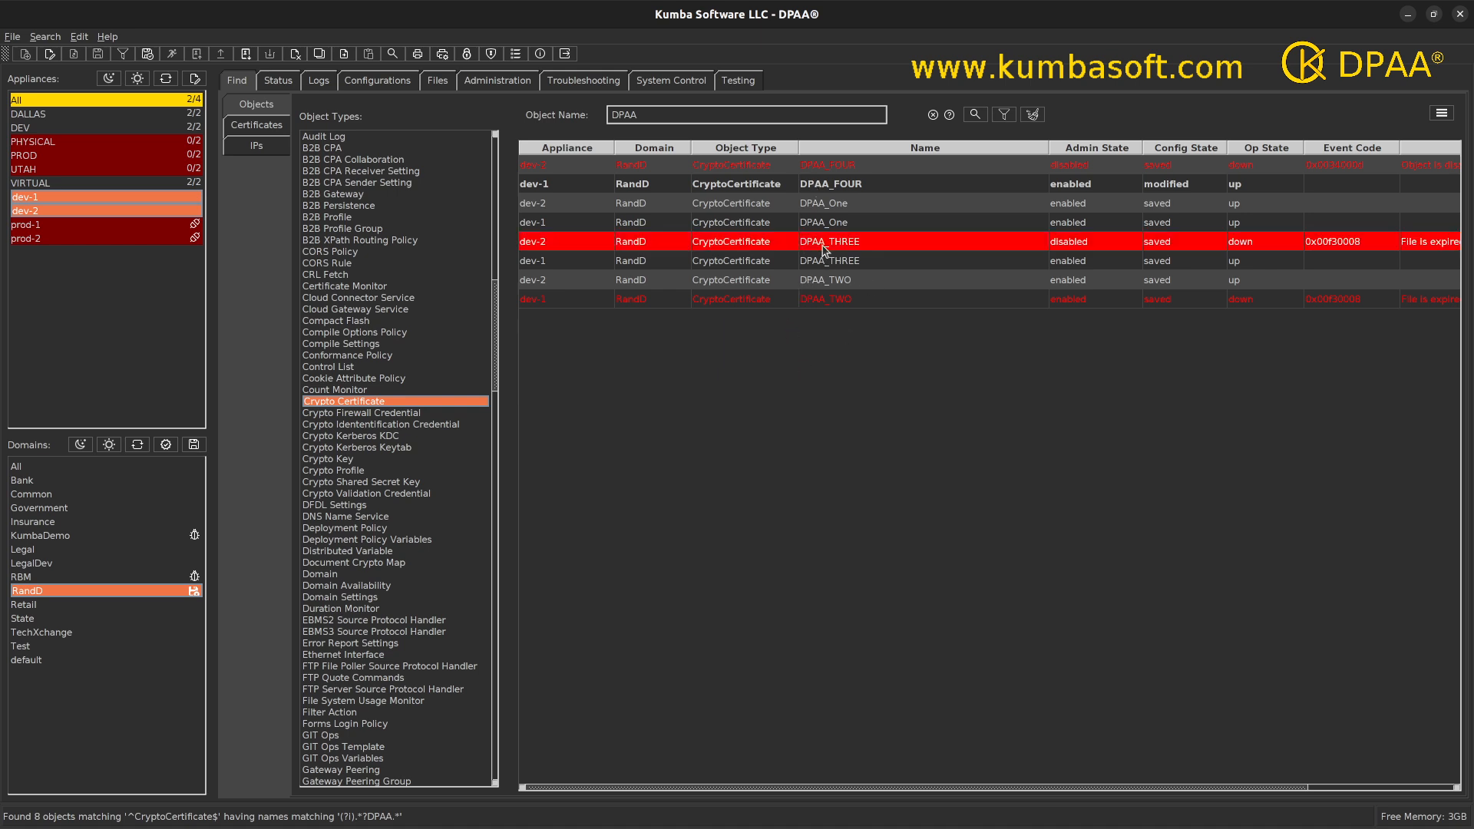
pyautogui.rightClick(819, 246)
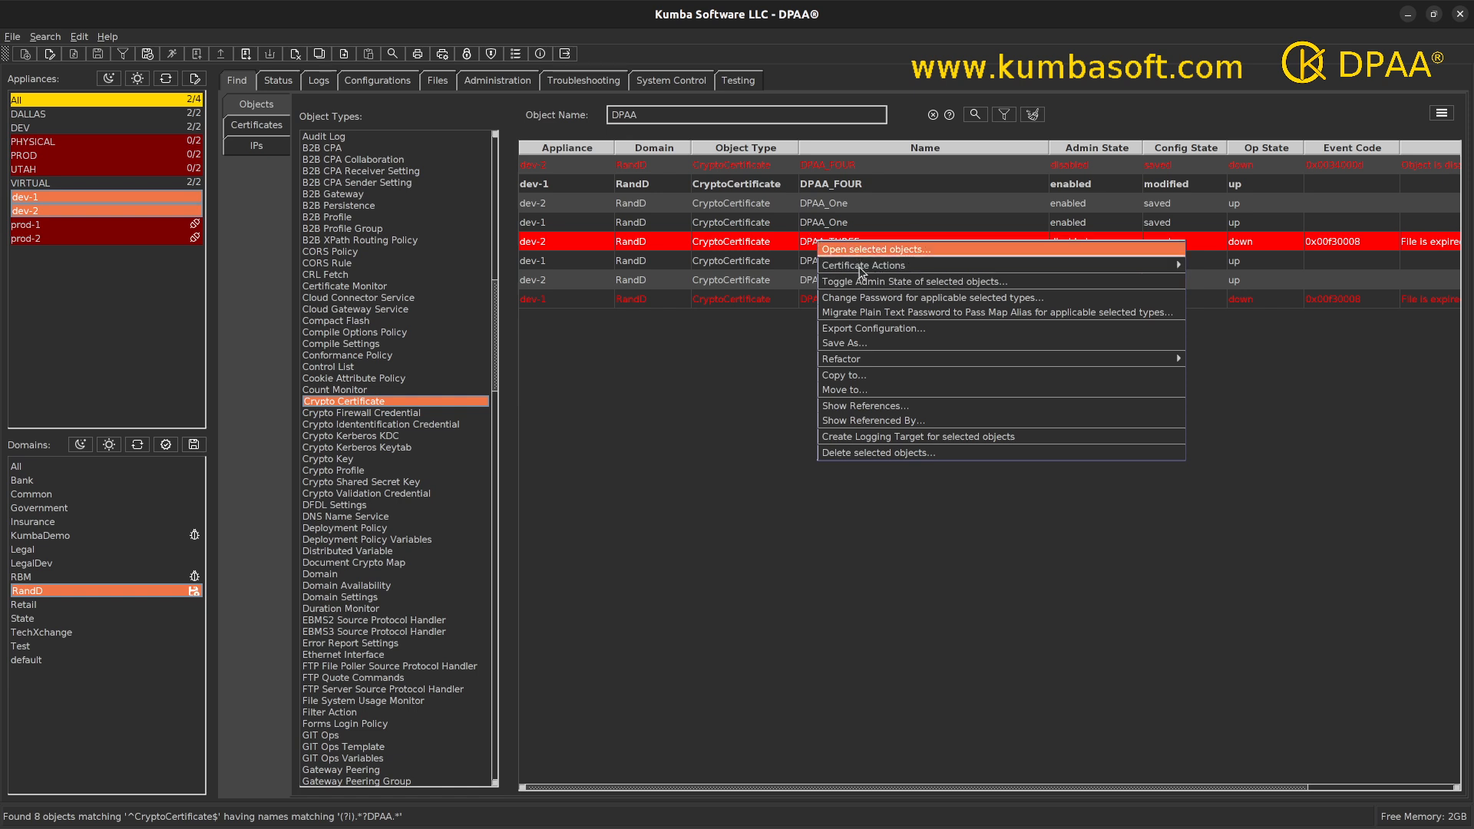
pyautogui.moveTo(863, 271)
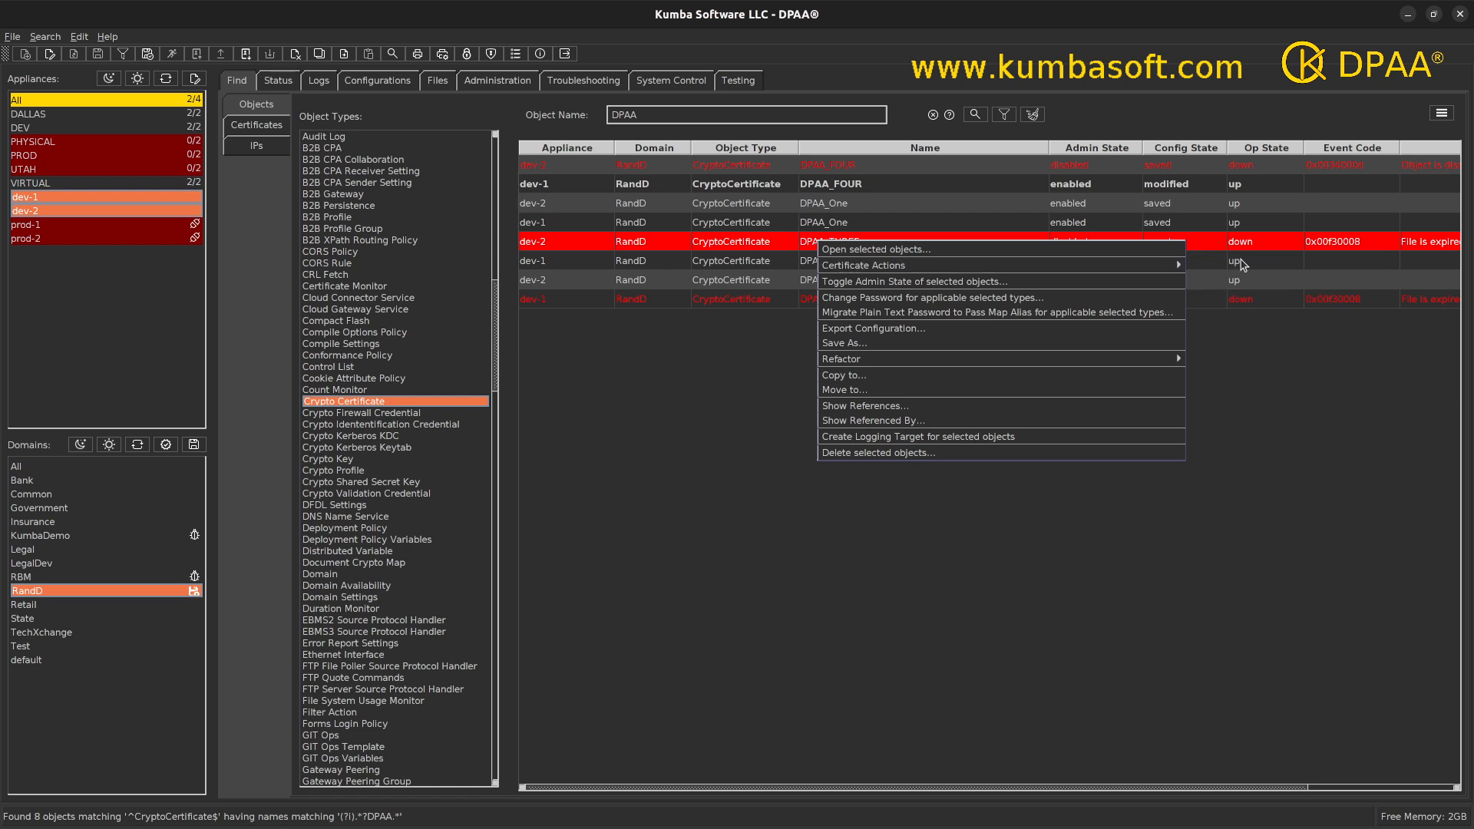
pyautogui.moveTo(1181, 265)
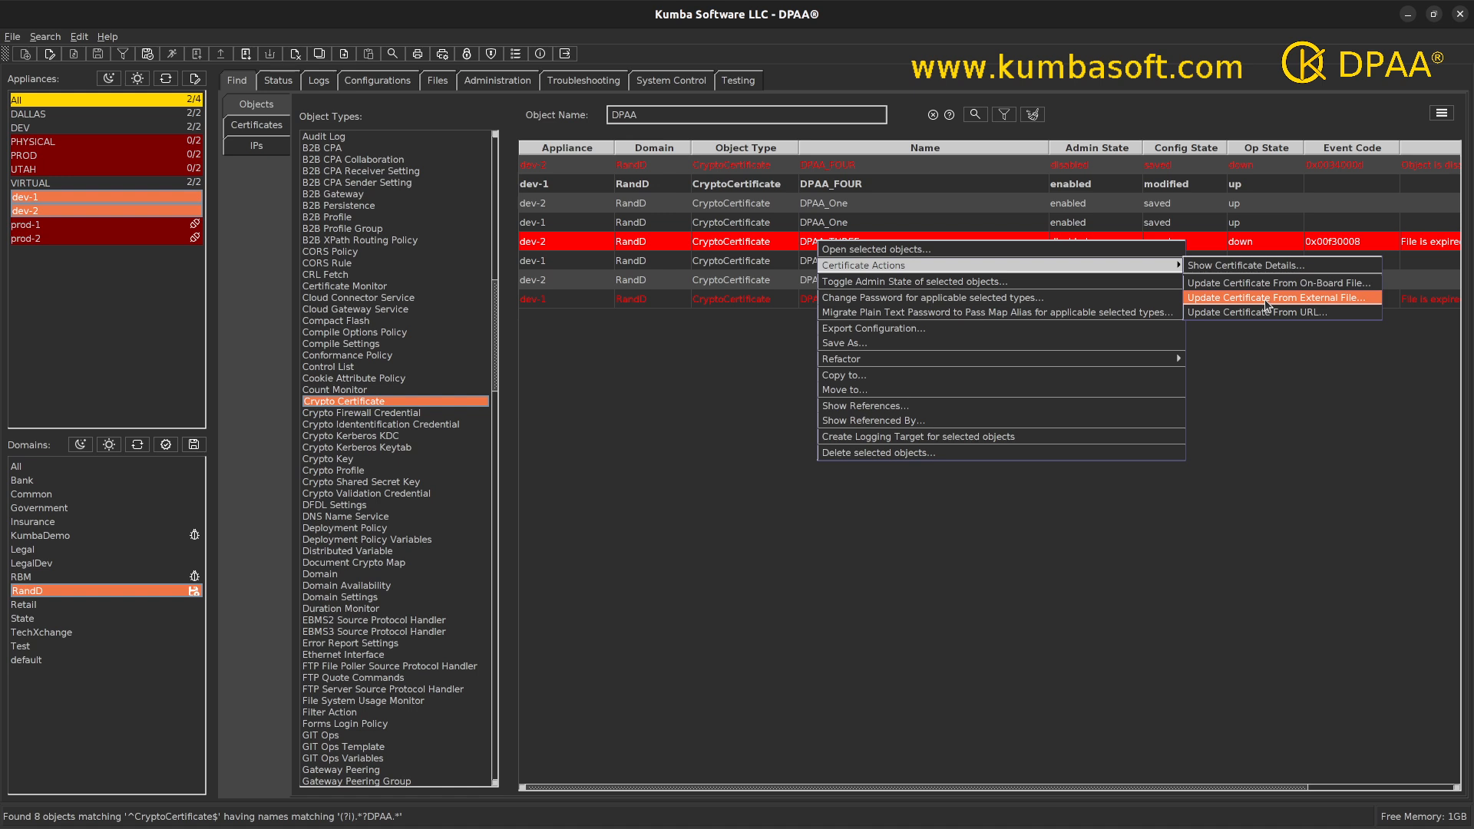
pyautogui.click(1267, 300)
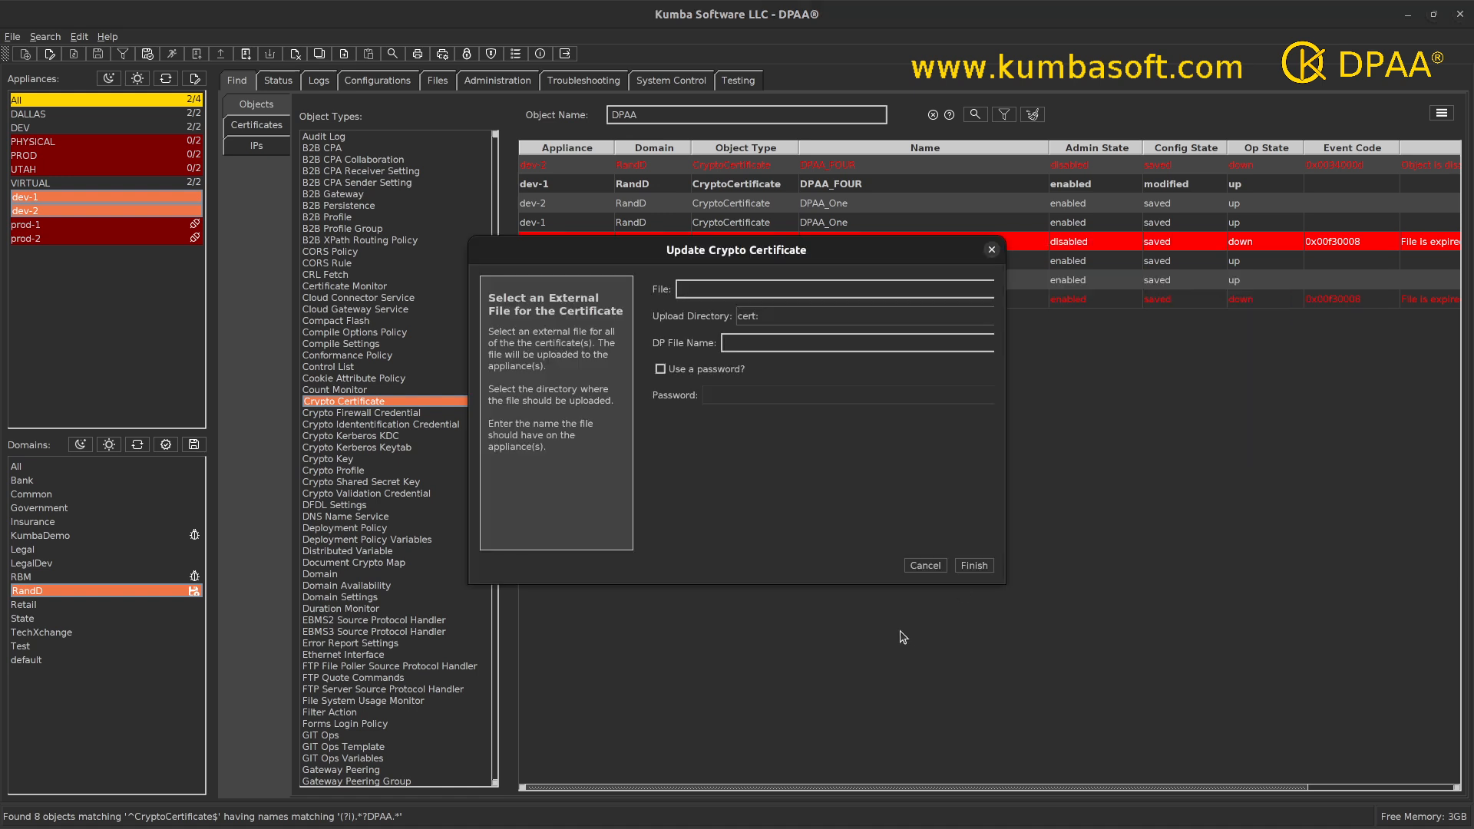
pyautogui.moveTo(1006, 416); pyautogui.dragTo(1204, 415)
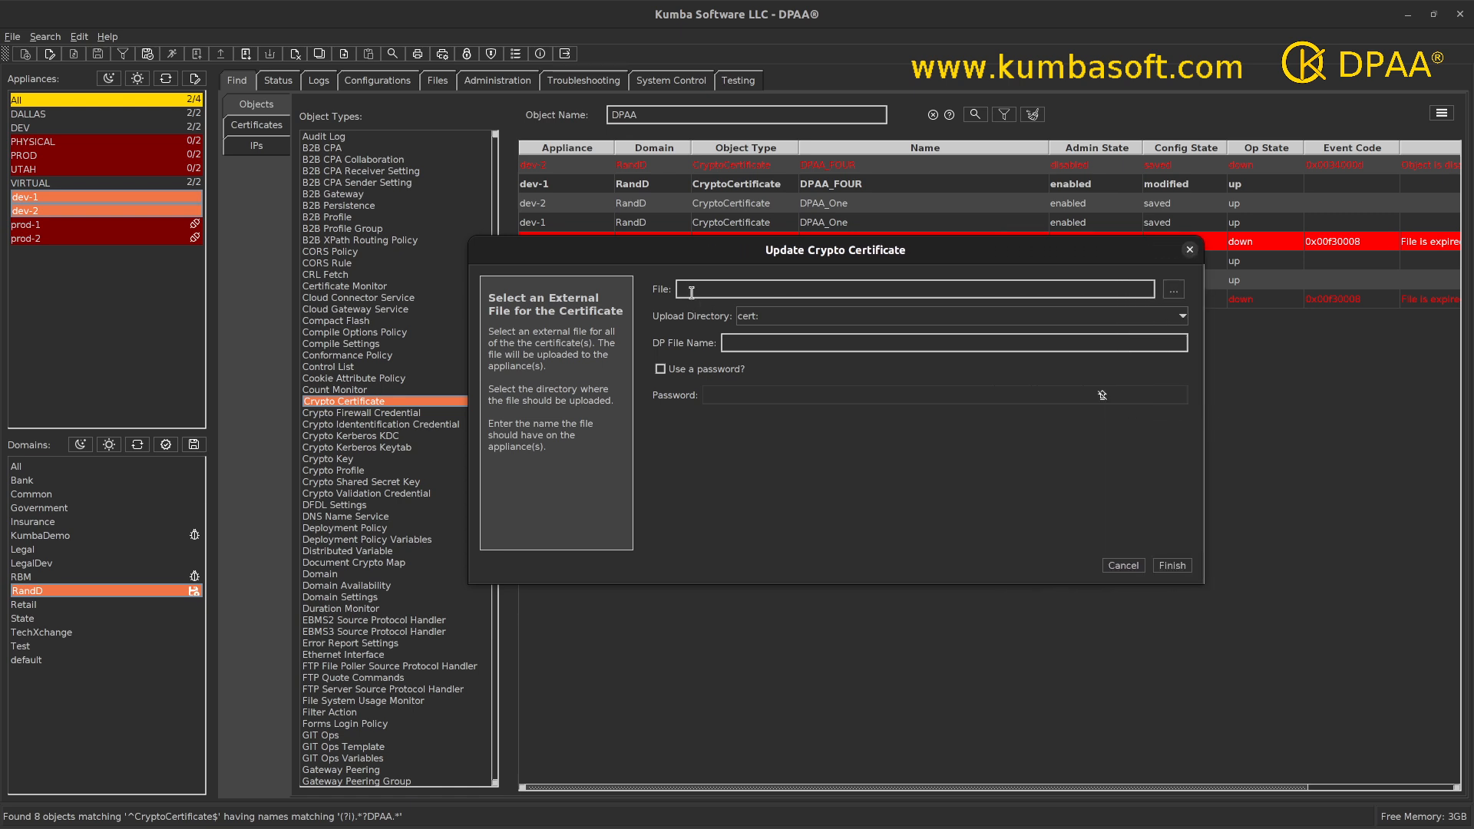
pyautogui.click(1172, 290)
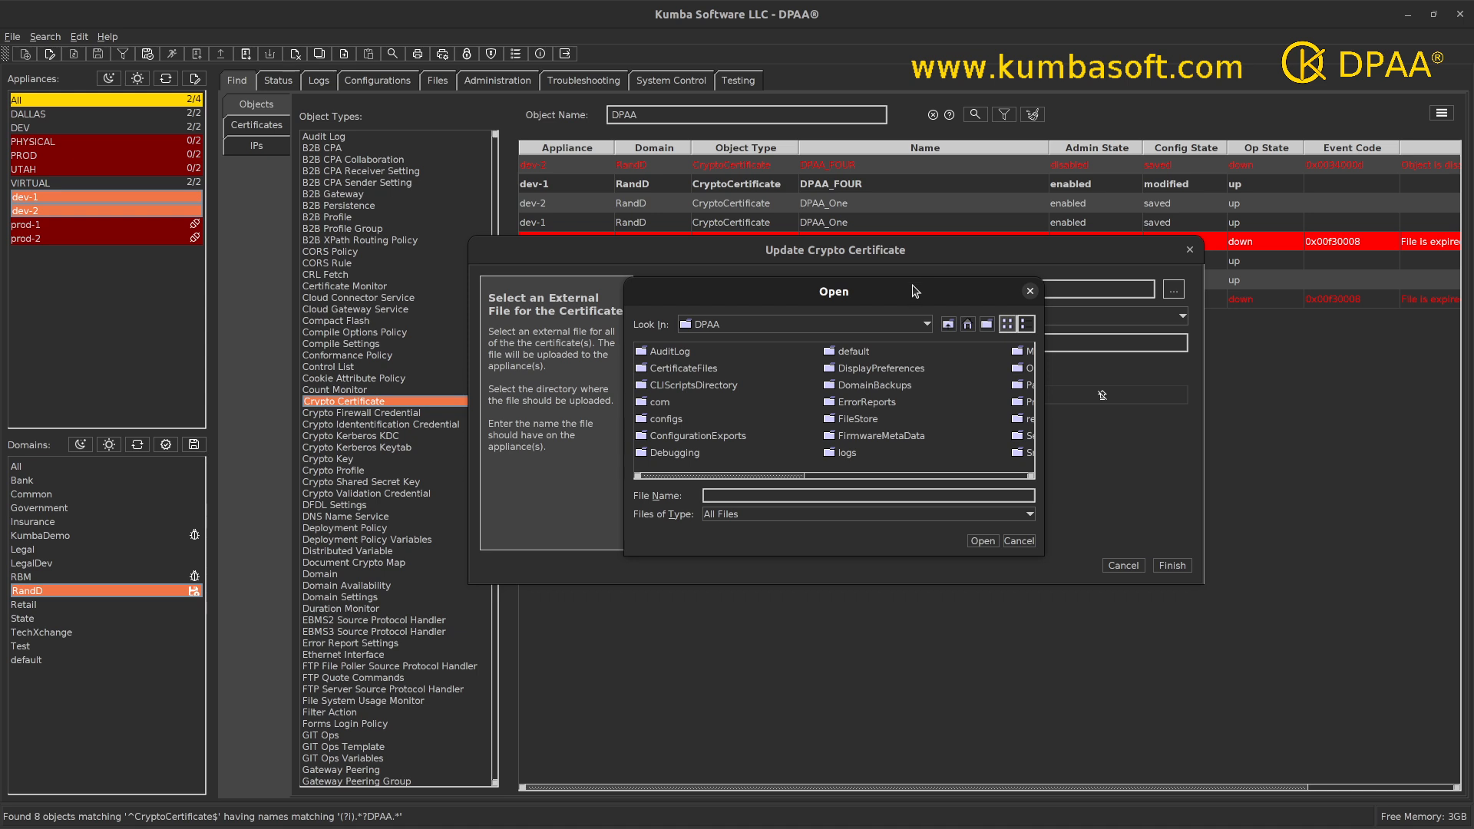
pyautogui.click(949, 328)
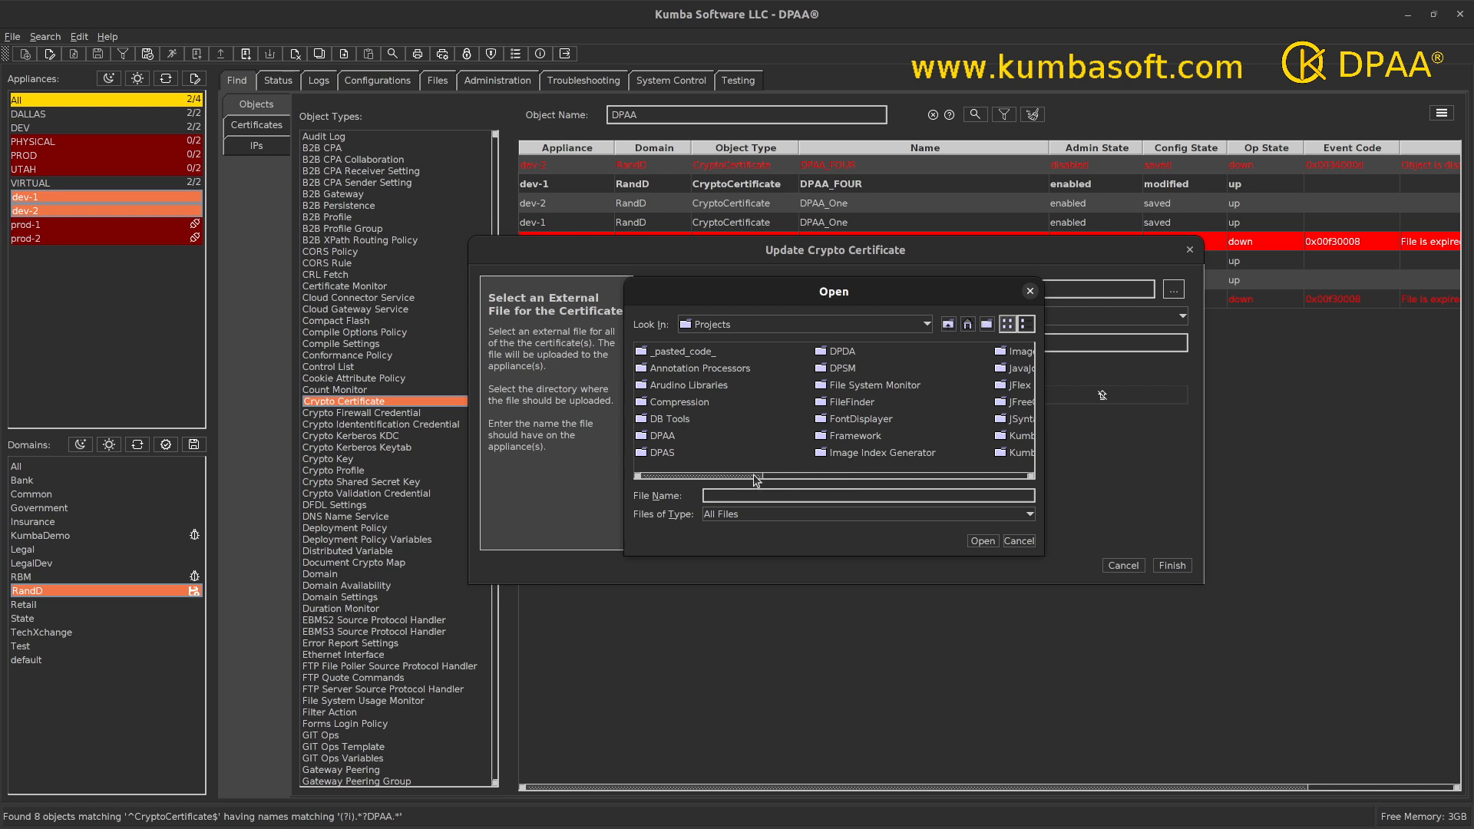
pyautogui.moveTo(756, 481); pyautogui.dragTo(848, 476)
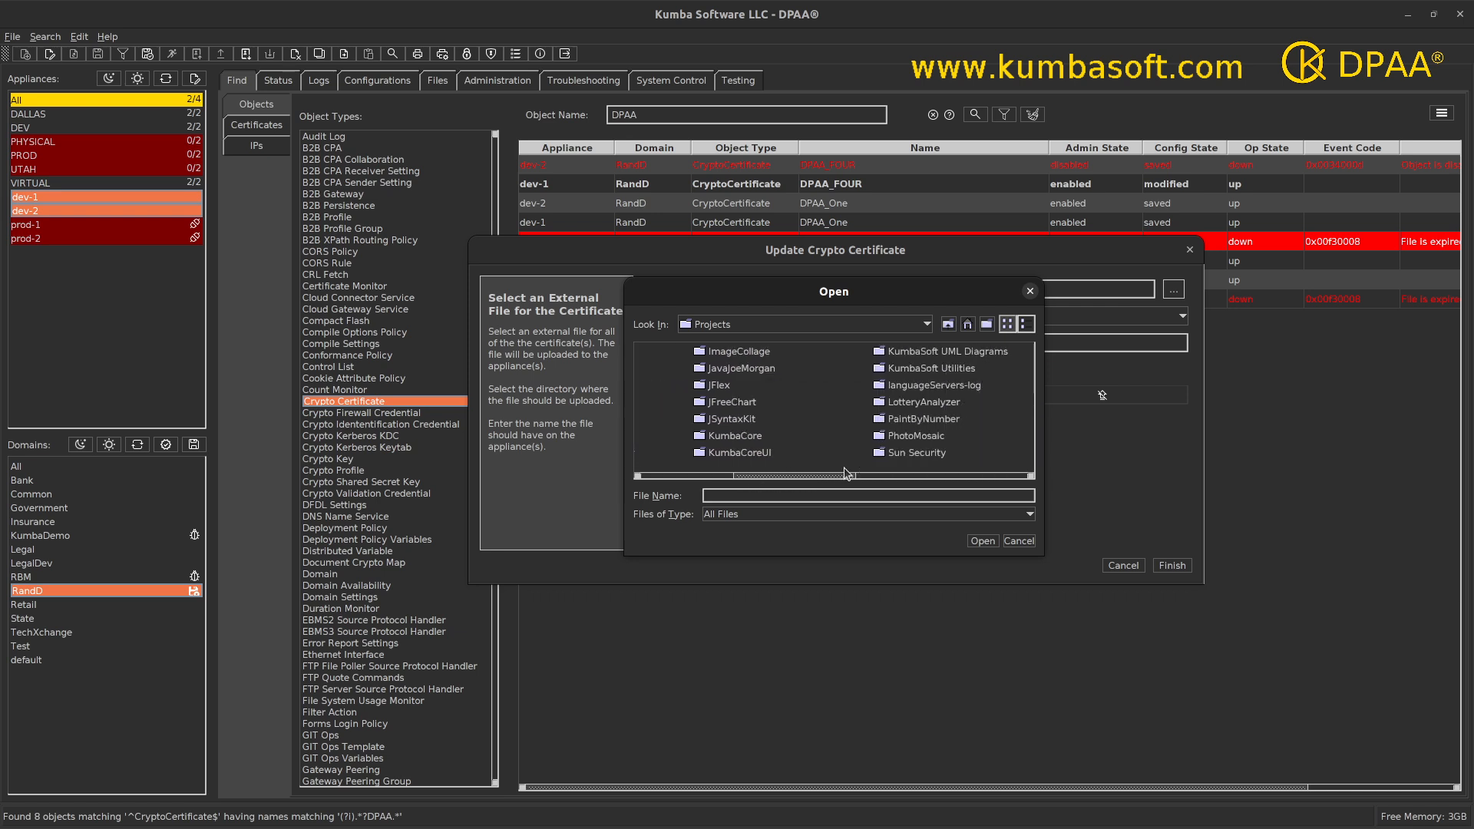
pyautogui.doubleClick(931, 374)
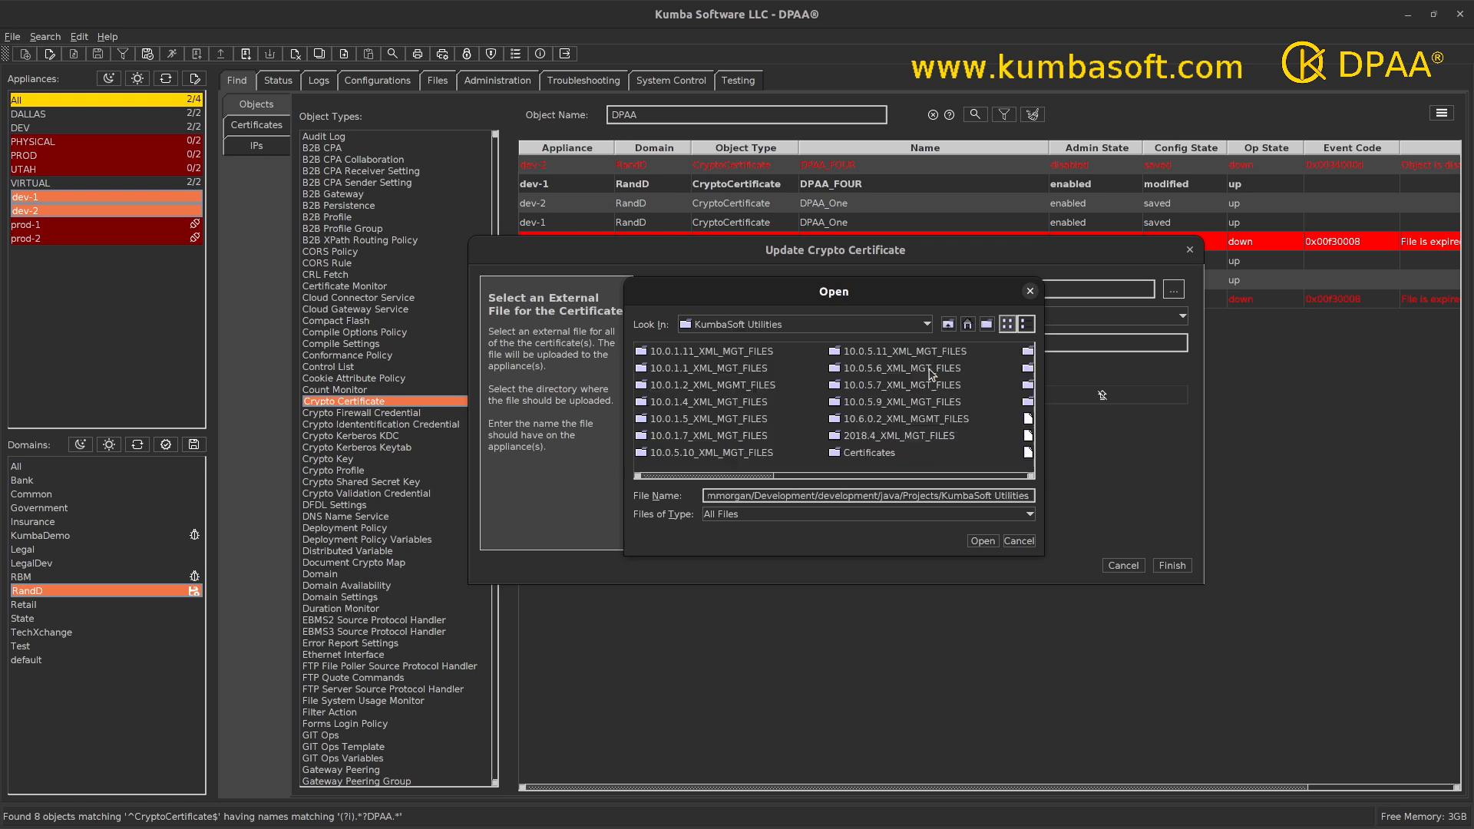
pyautogui.doubleClick(867, 454)
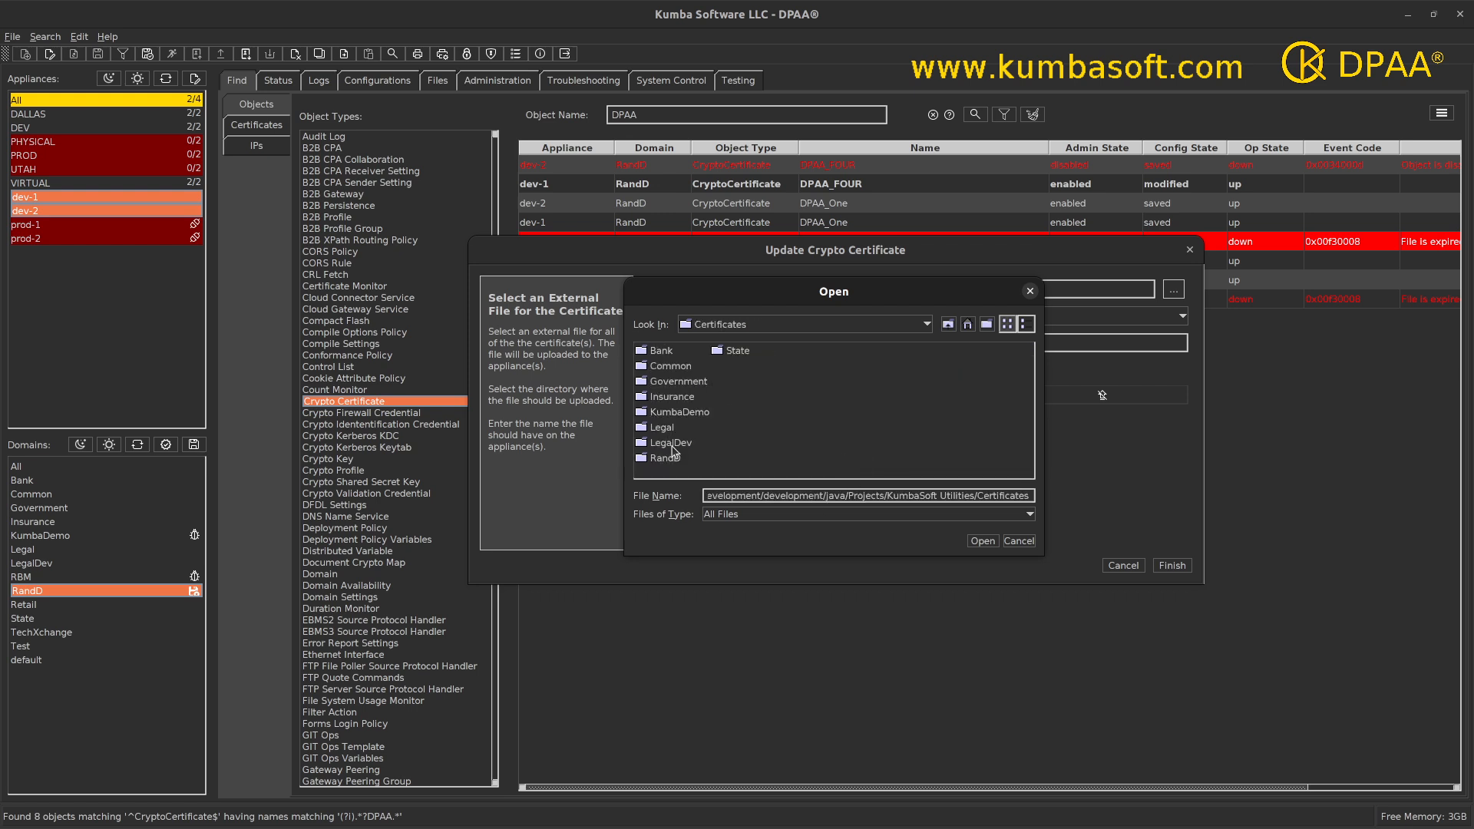
pyautogui.doubleClick(674, 458)
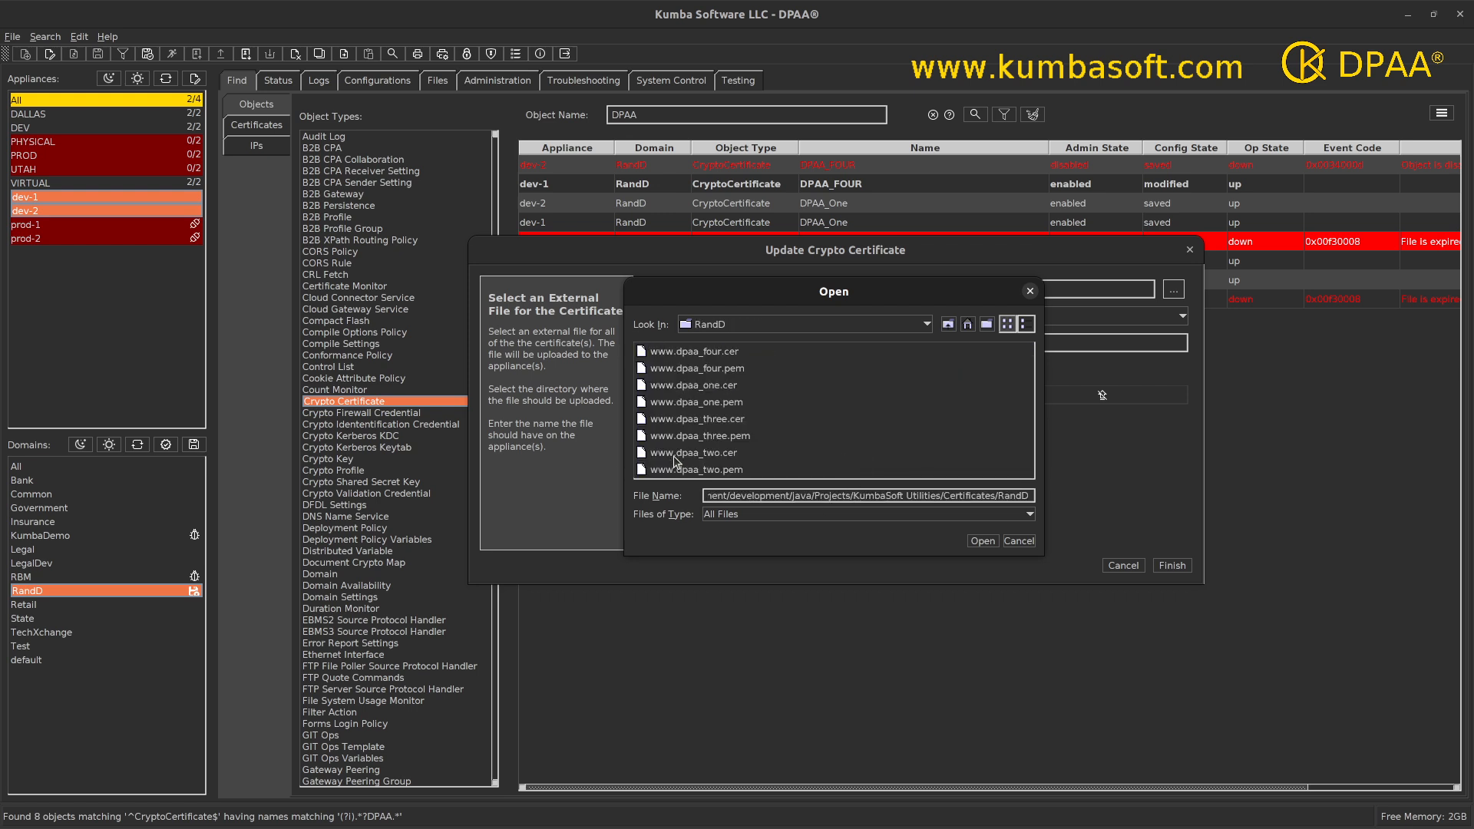
pyautogui.click(726, 422)
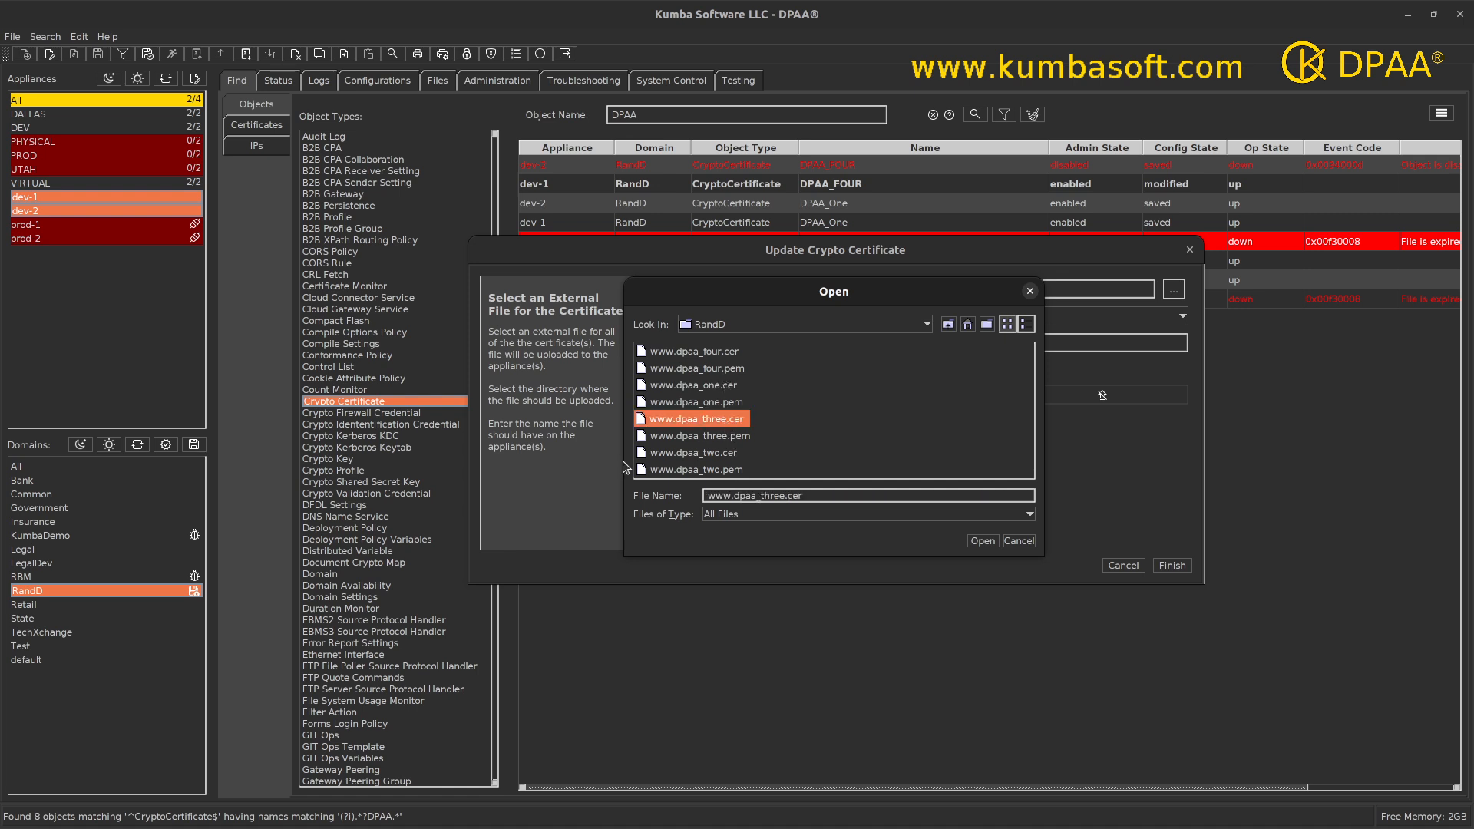
pyautogui.click(979, 543)
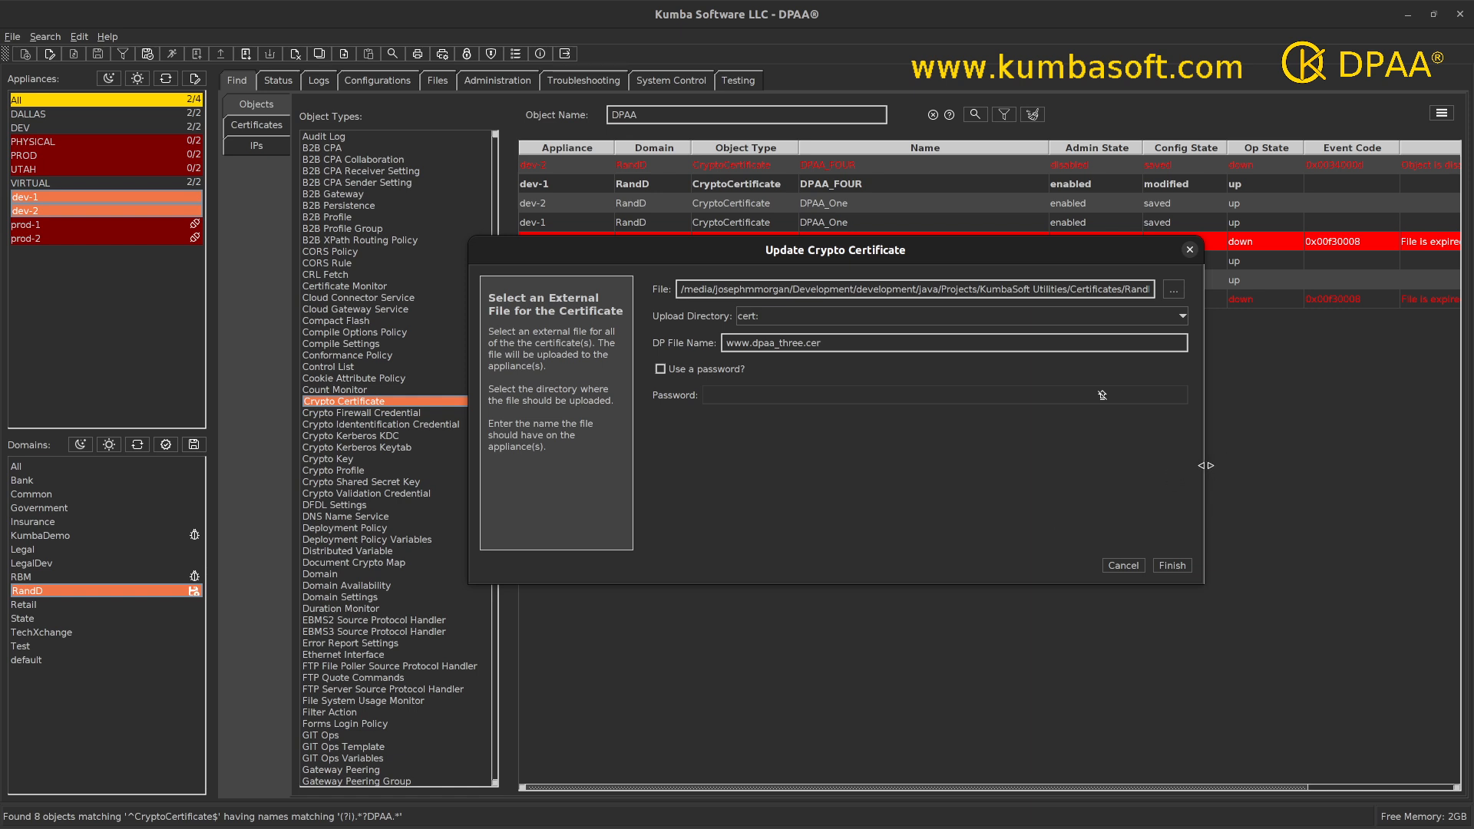
# - Finish the DPAA_THREE update using the cert: upload directory without a password, and dismiss the command results
pyautogui.moveTo(1207, 466)
pyautogui.mouseDown()
pyautogui.moveTo(1353, 459)
pyautogui.moveTo(1209, 466)
pyautogui.mouseUp()
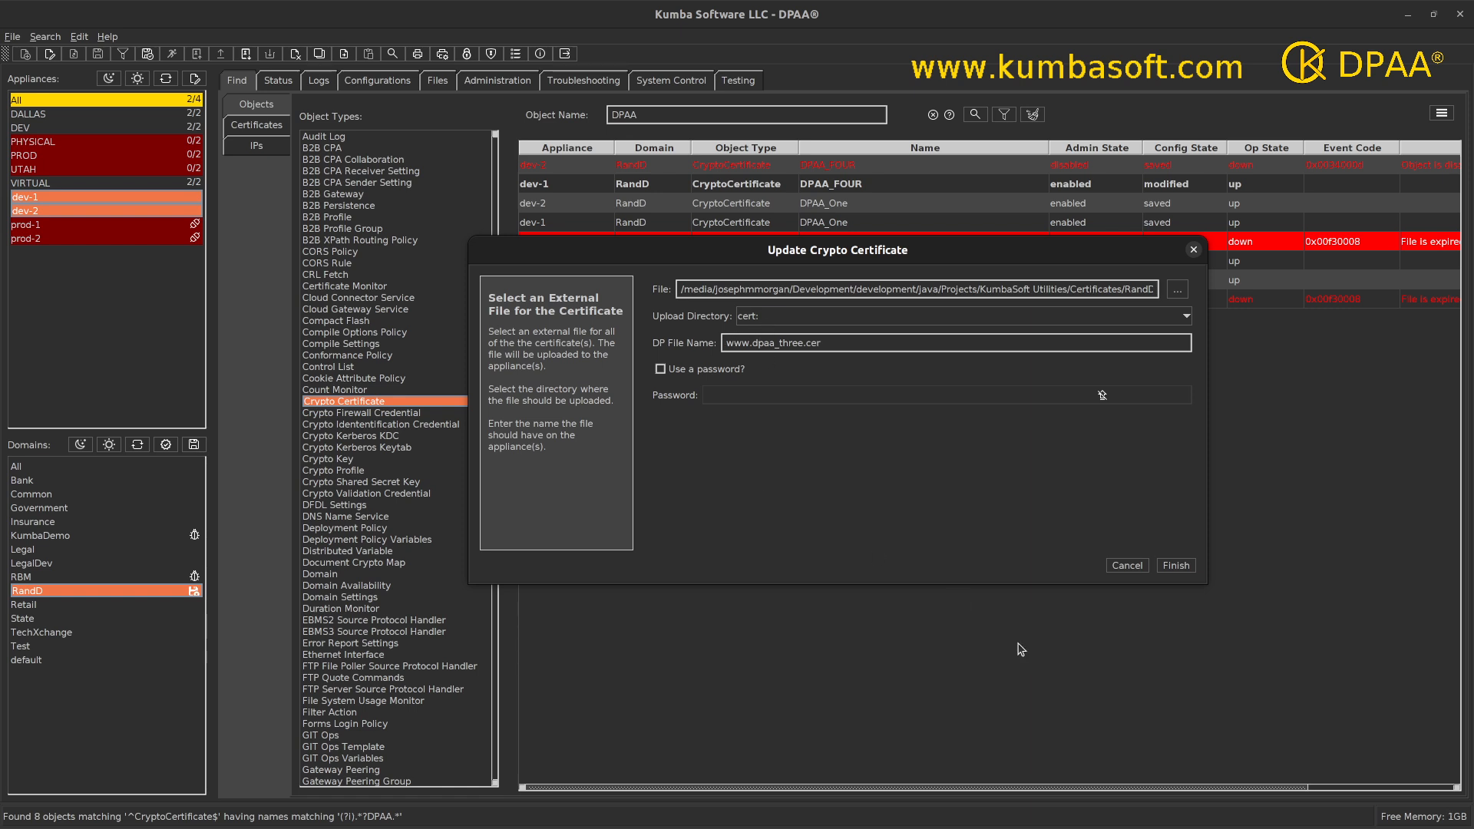
pyautogui.click(1179, 568)
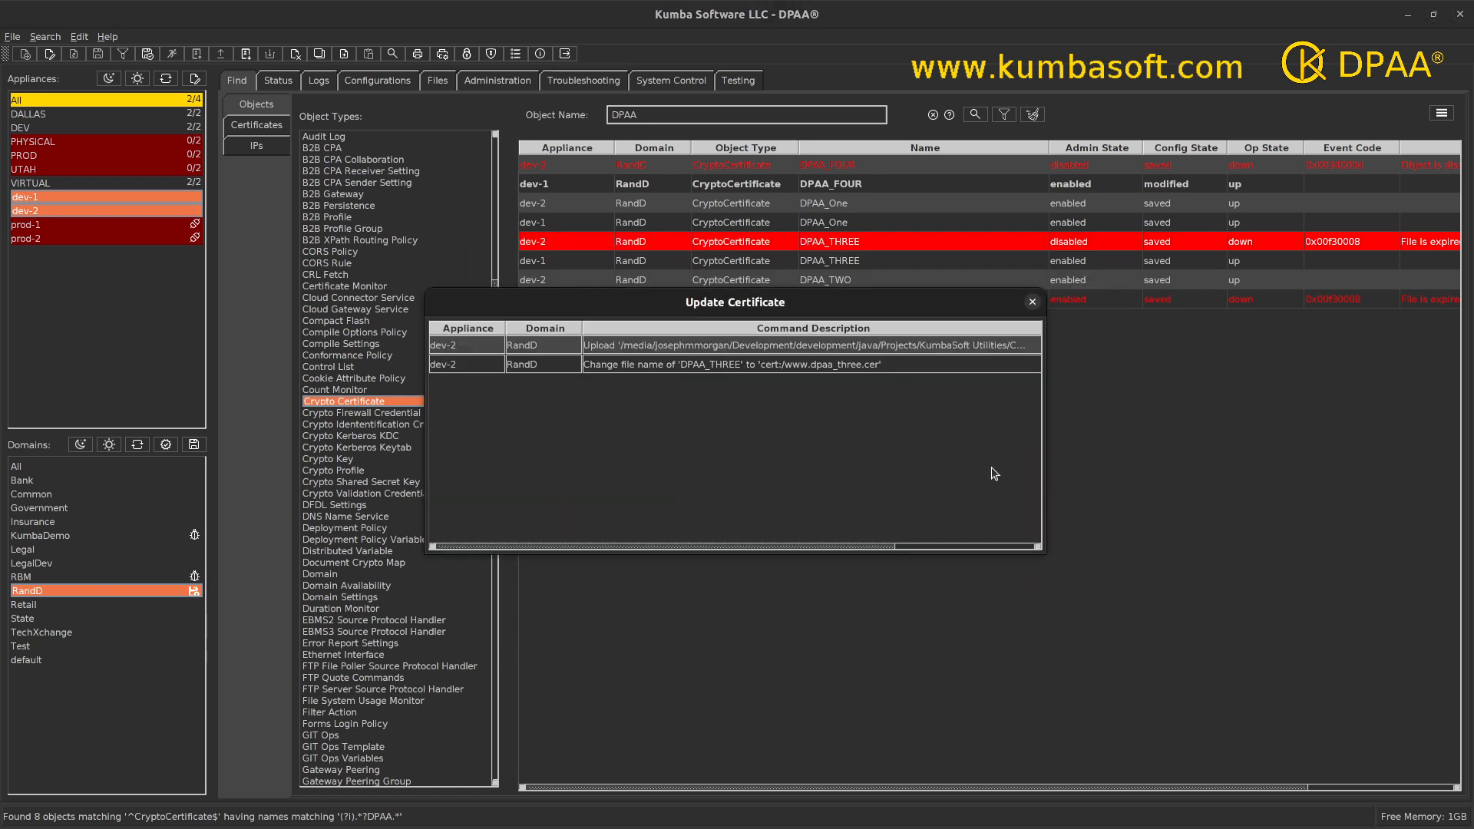
pyautogui.click(1033, 302)
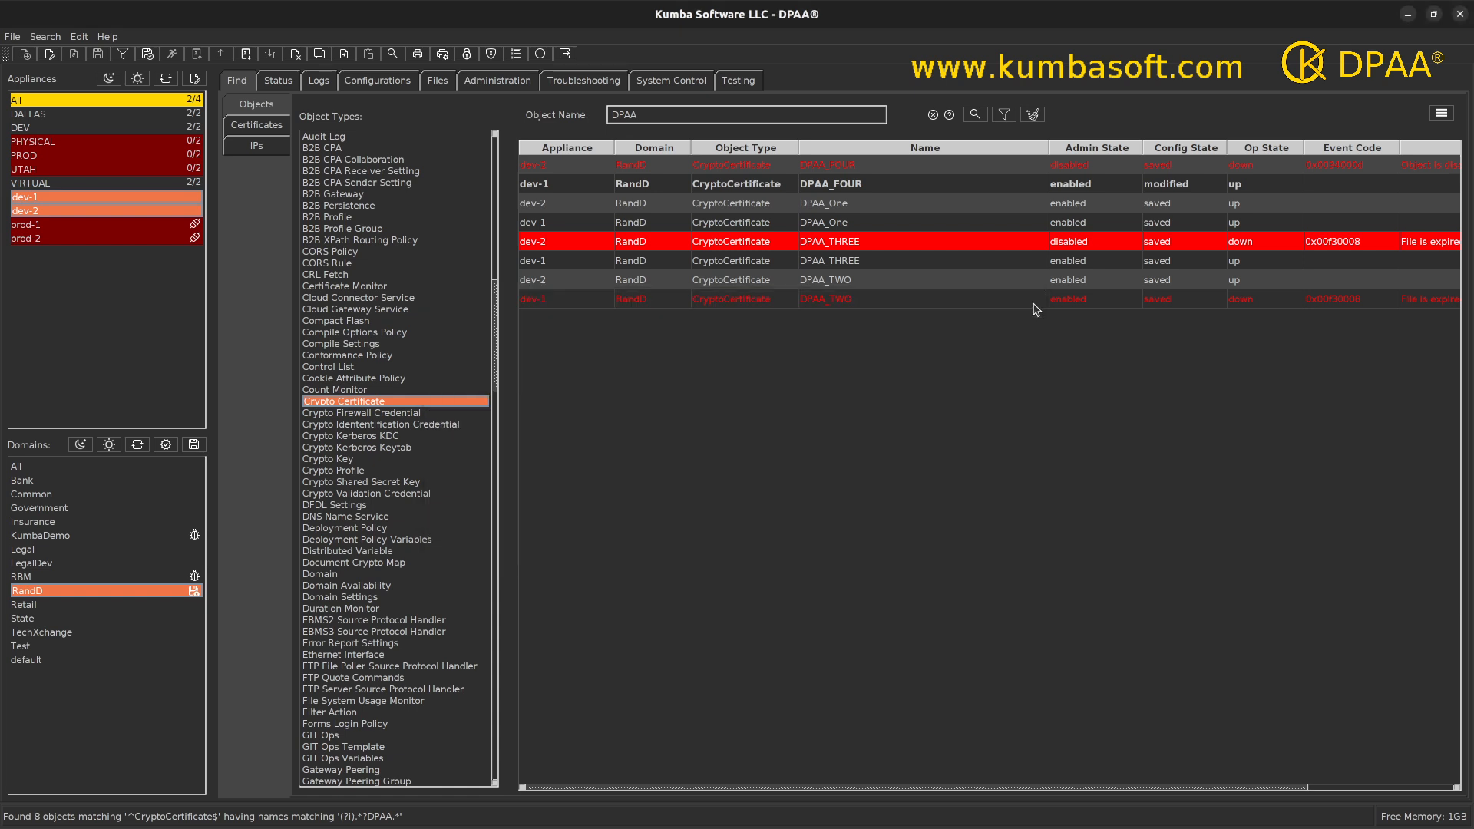
# - Toggle the admin state of the dev-2 DPAA_THREE certificate to enabled and close the command results
pyautogui.rightClick(856, 243)
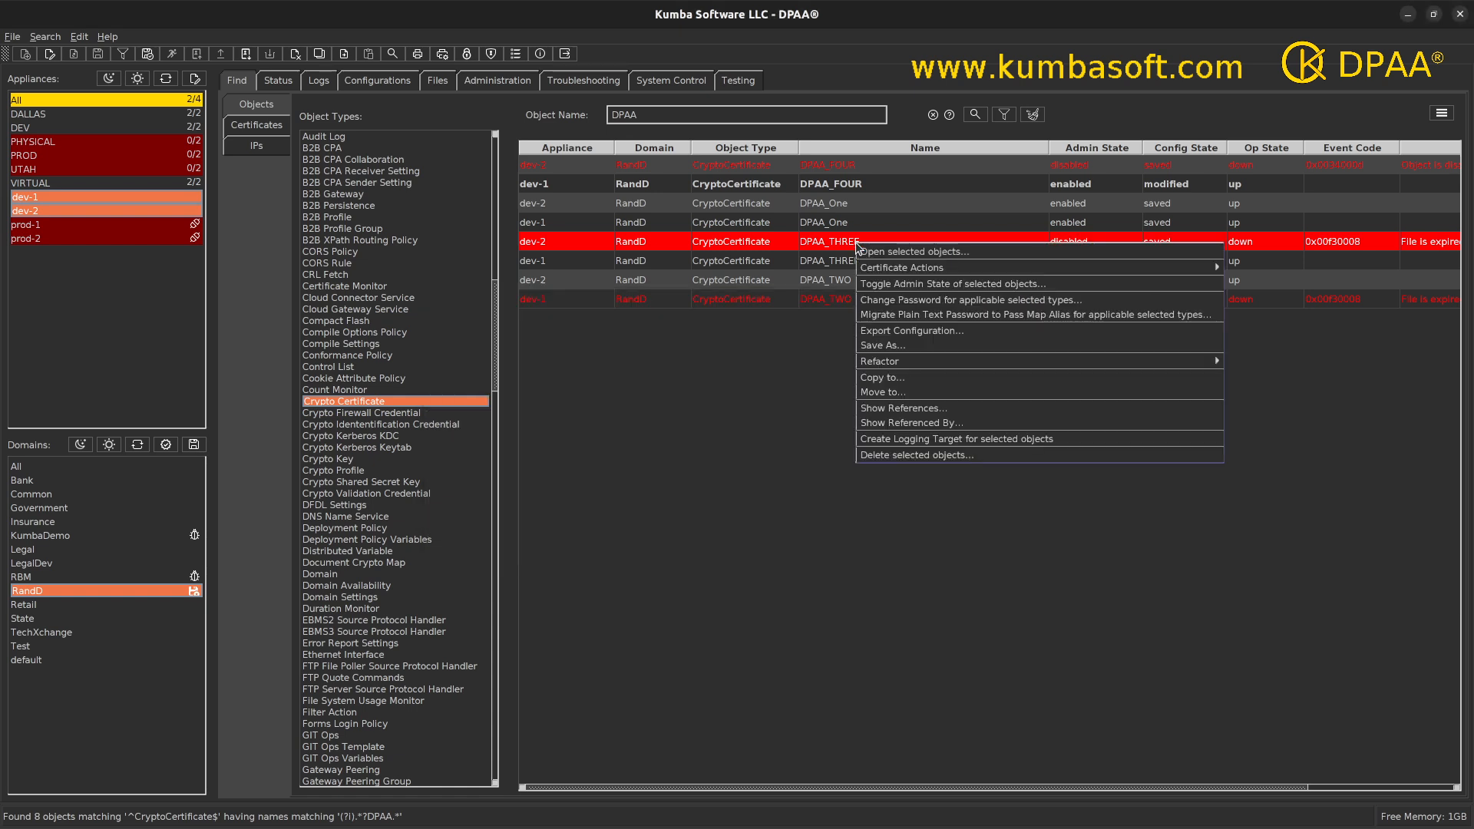
pyautogui.click(880, 282)
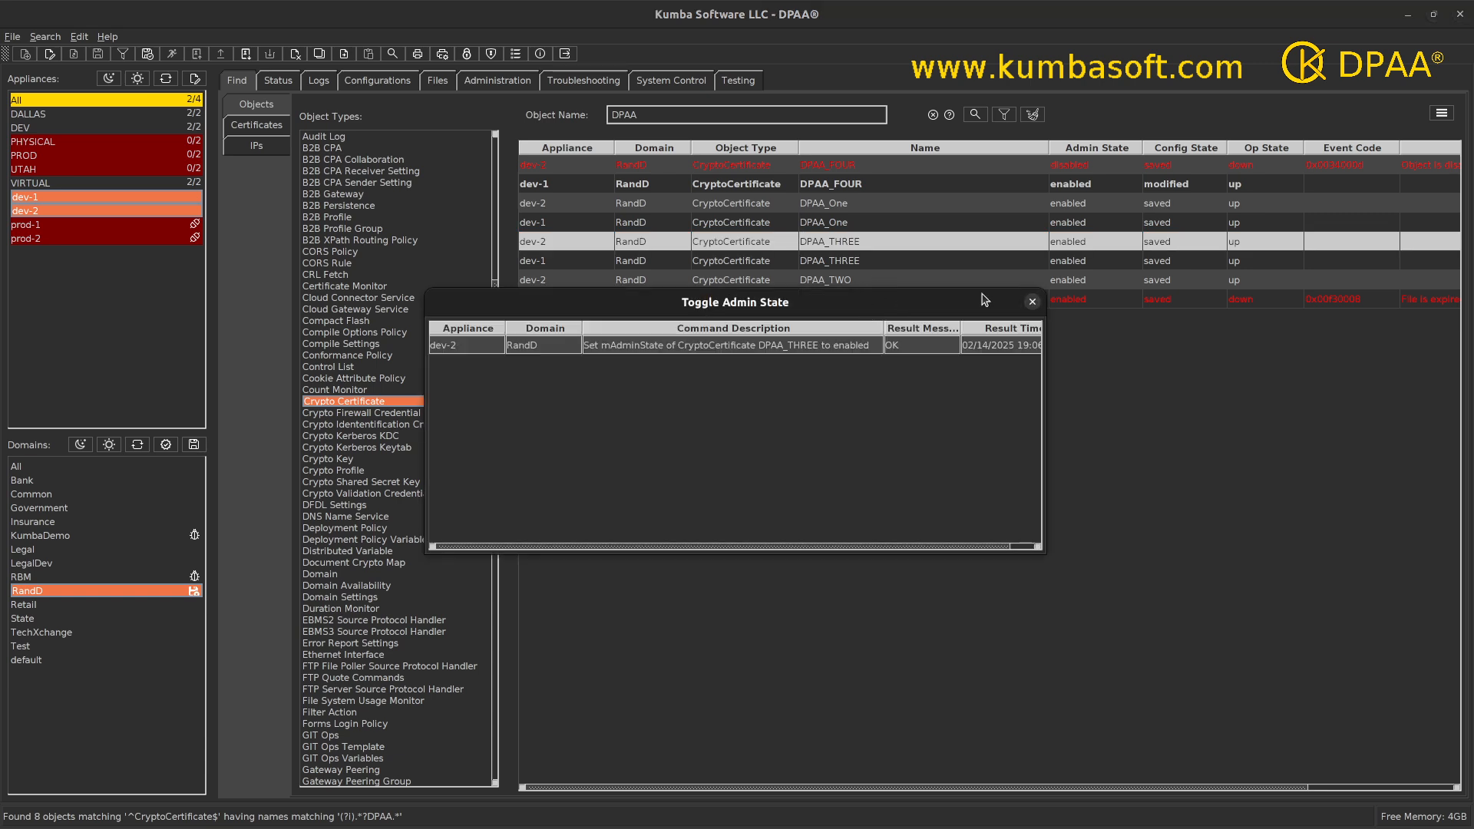
pyautogui.click(1033, 302)
# - Toggle the dev-2 DPAA_THREE certificate to disabled and back to enabled, closing the results each time
pyautogui.rightClick(869, 242)
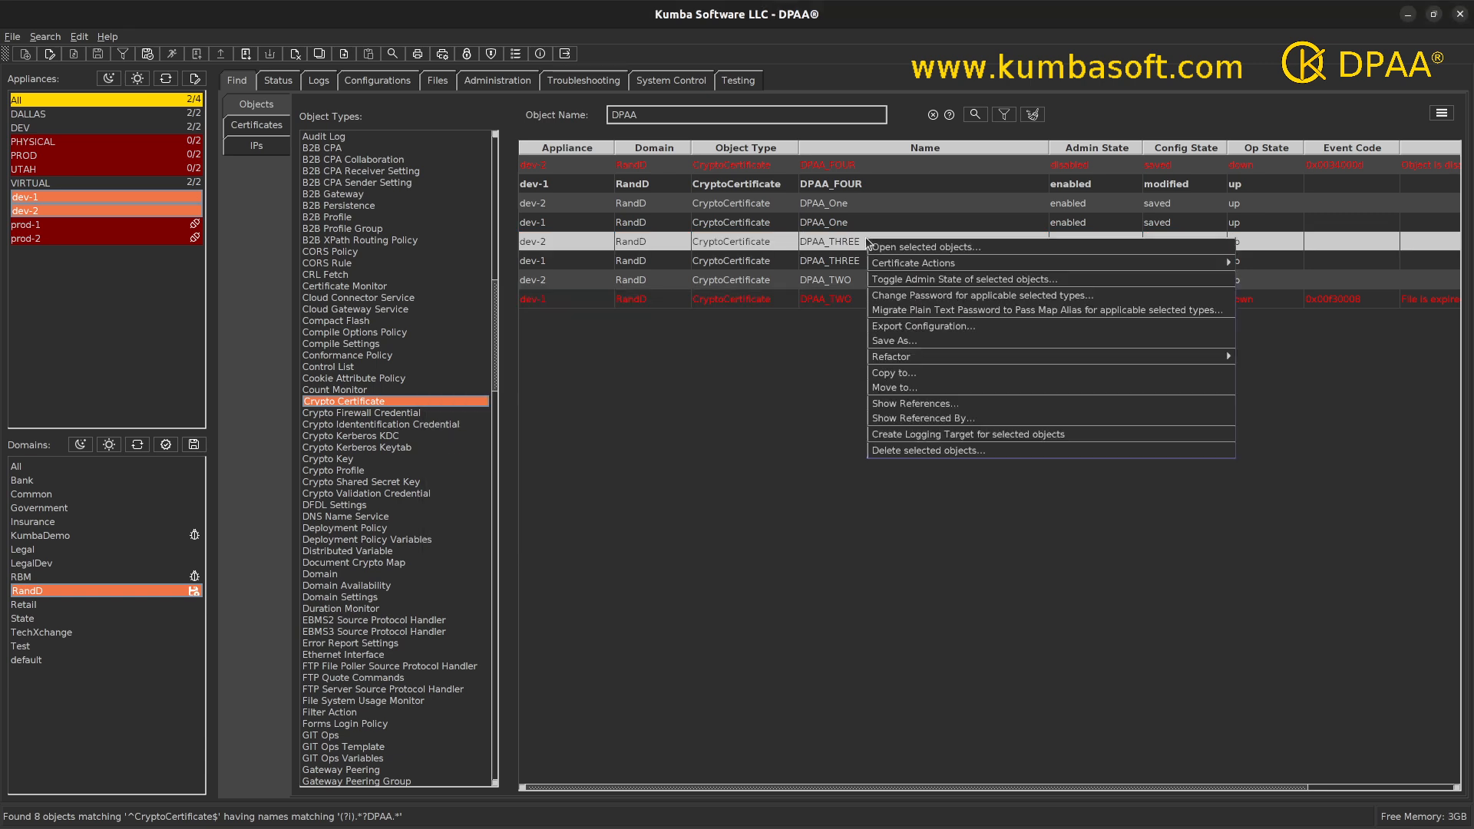
pyautogui.click(953, 281)
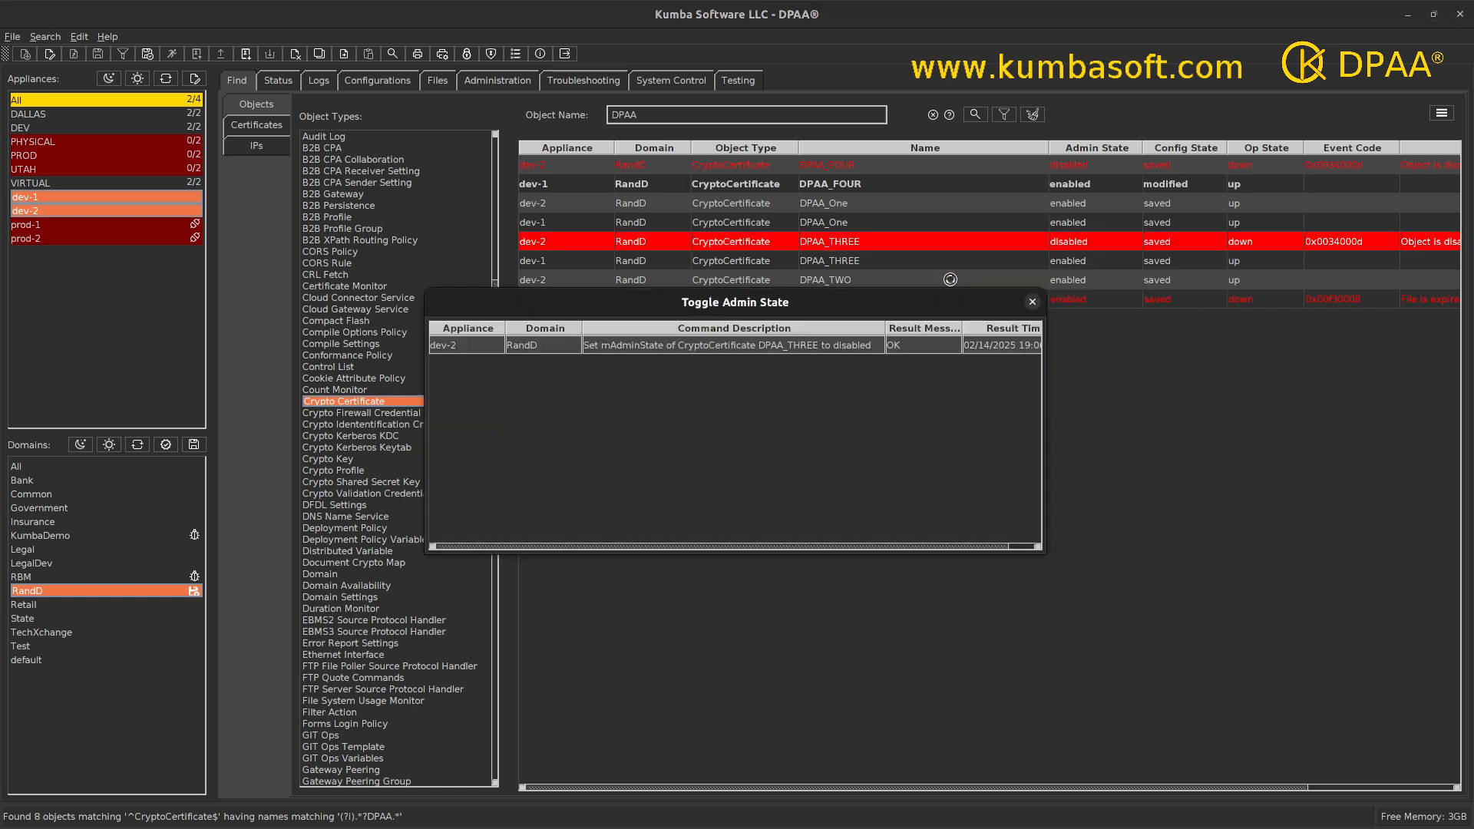
pyautogui.click(1033, 302)
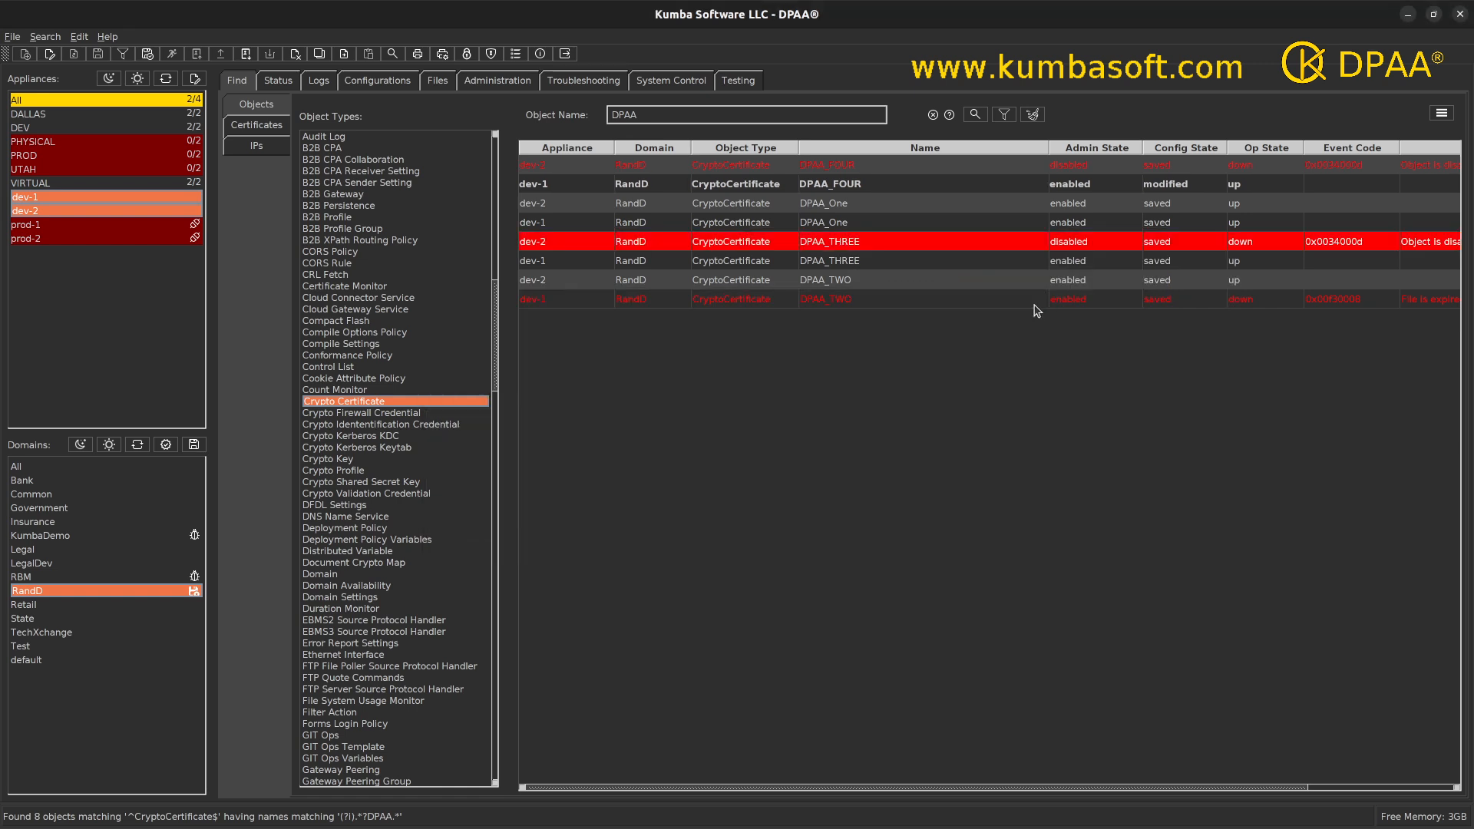
pyautogui.rightClick(888, 249)
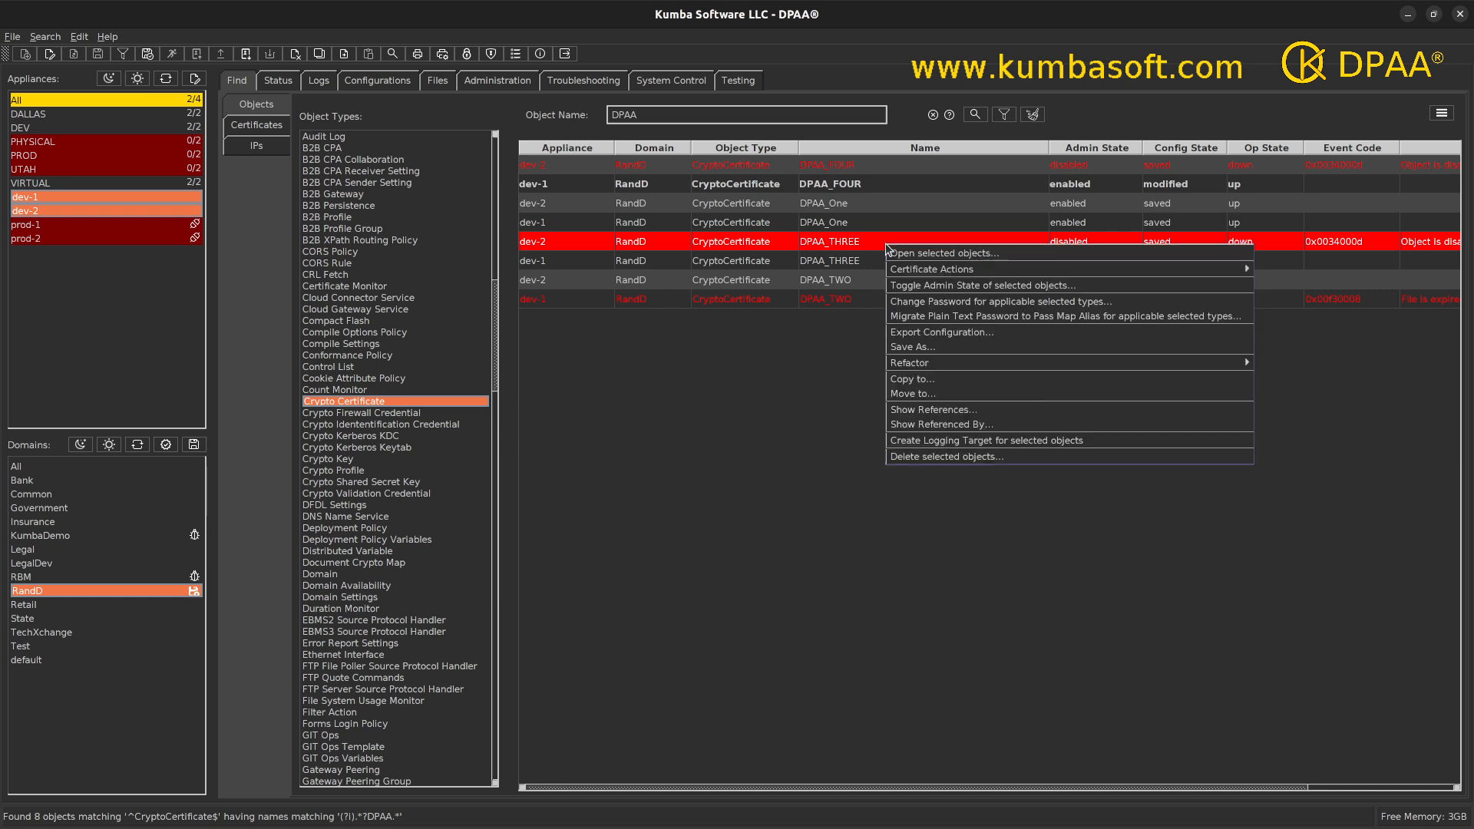
pyautogui.click(906, 286)
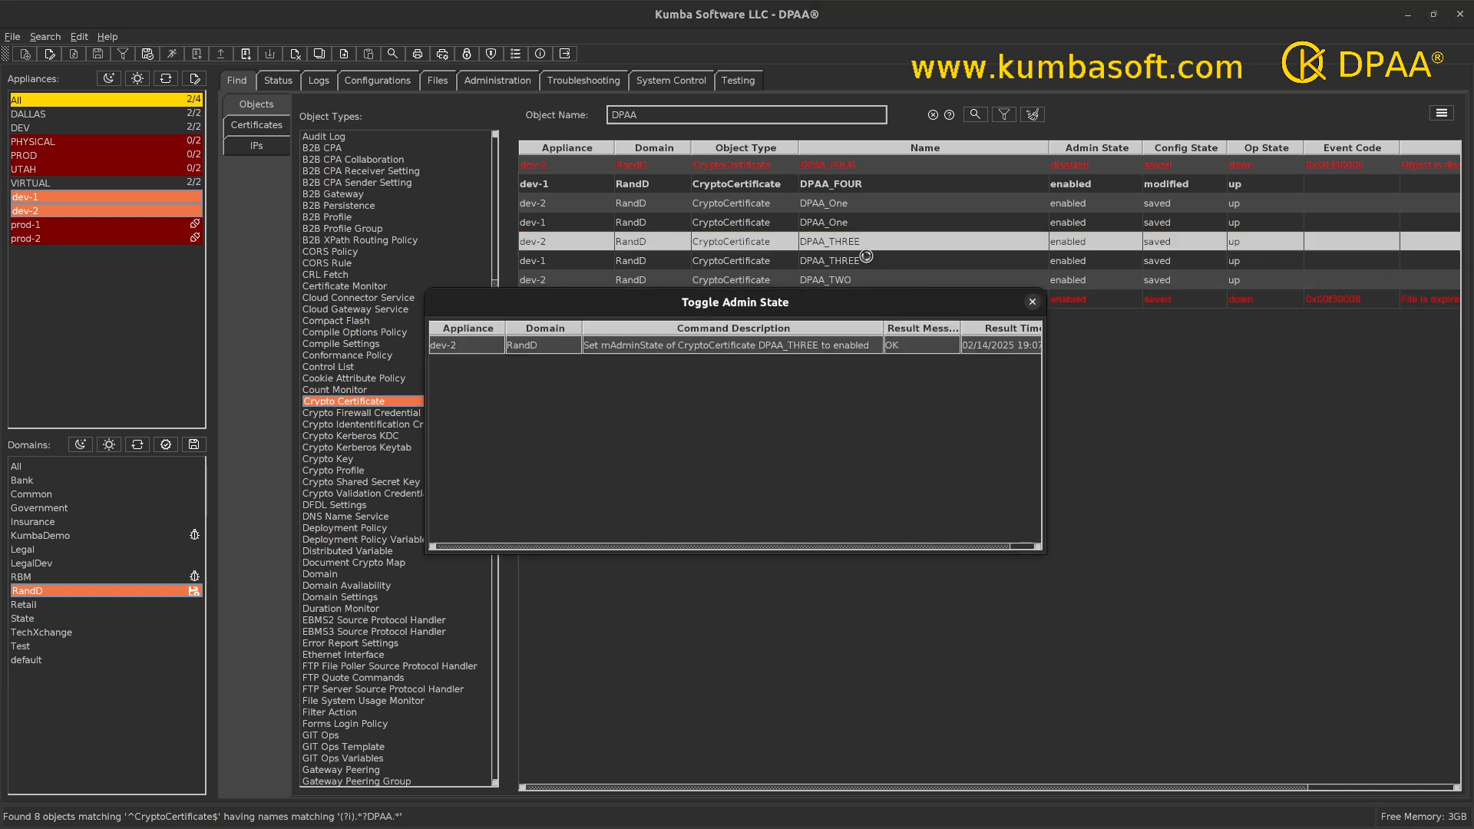
pyautogui.click(1033, 302)
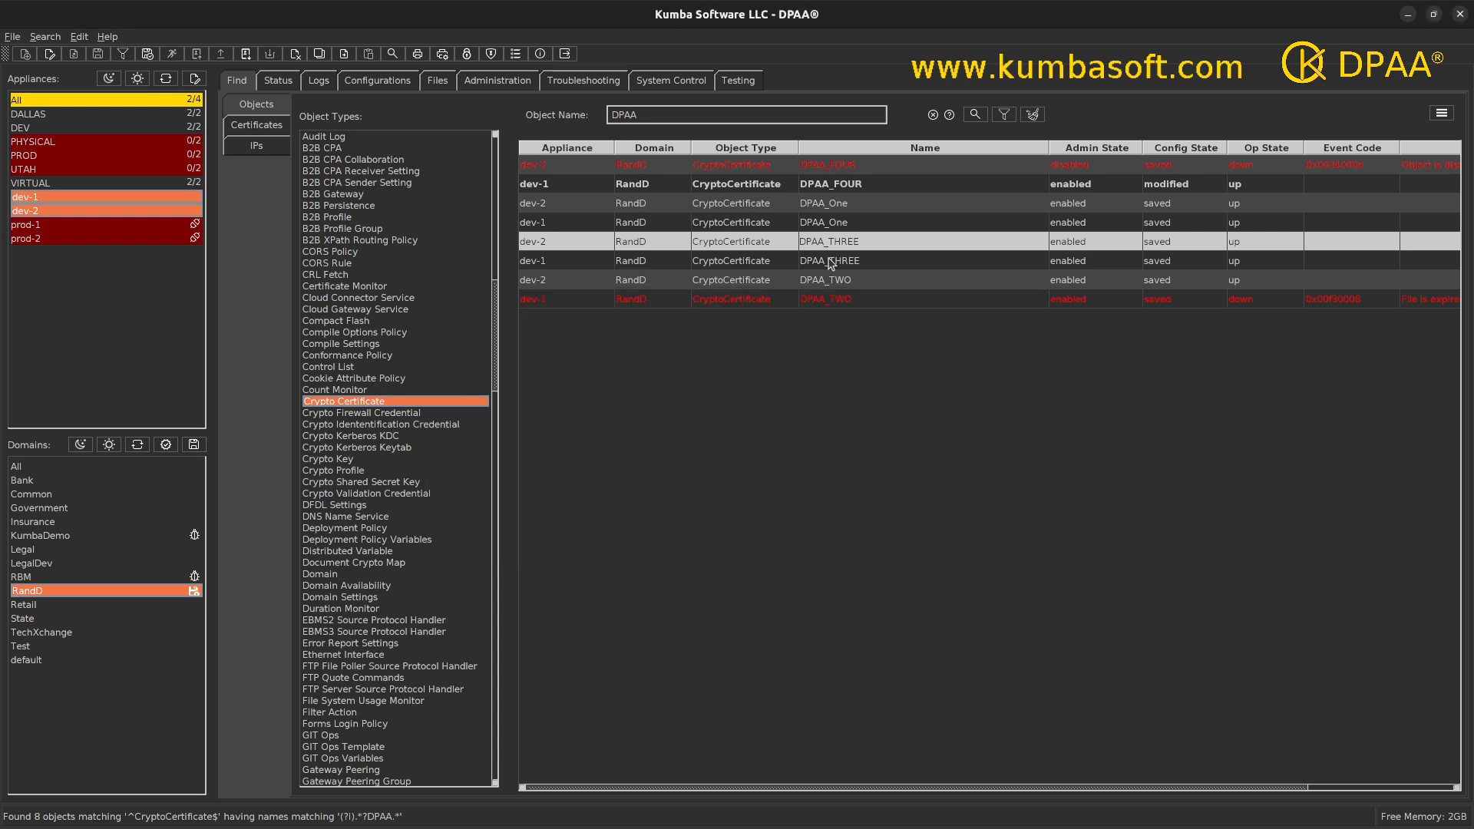
# - Open the dev-2 and dev-1 DPAA_THREE objects together to compare their configurations, enlarge the comparison, and close it
pyautogui.keyDown('ctrl'); pyautogui.click(831, 260); pyautogui.keyUp('ctrl')
pyautogui.rightClick(830, 259)
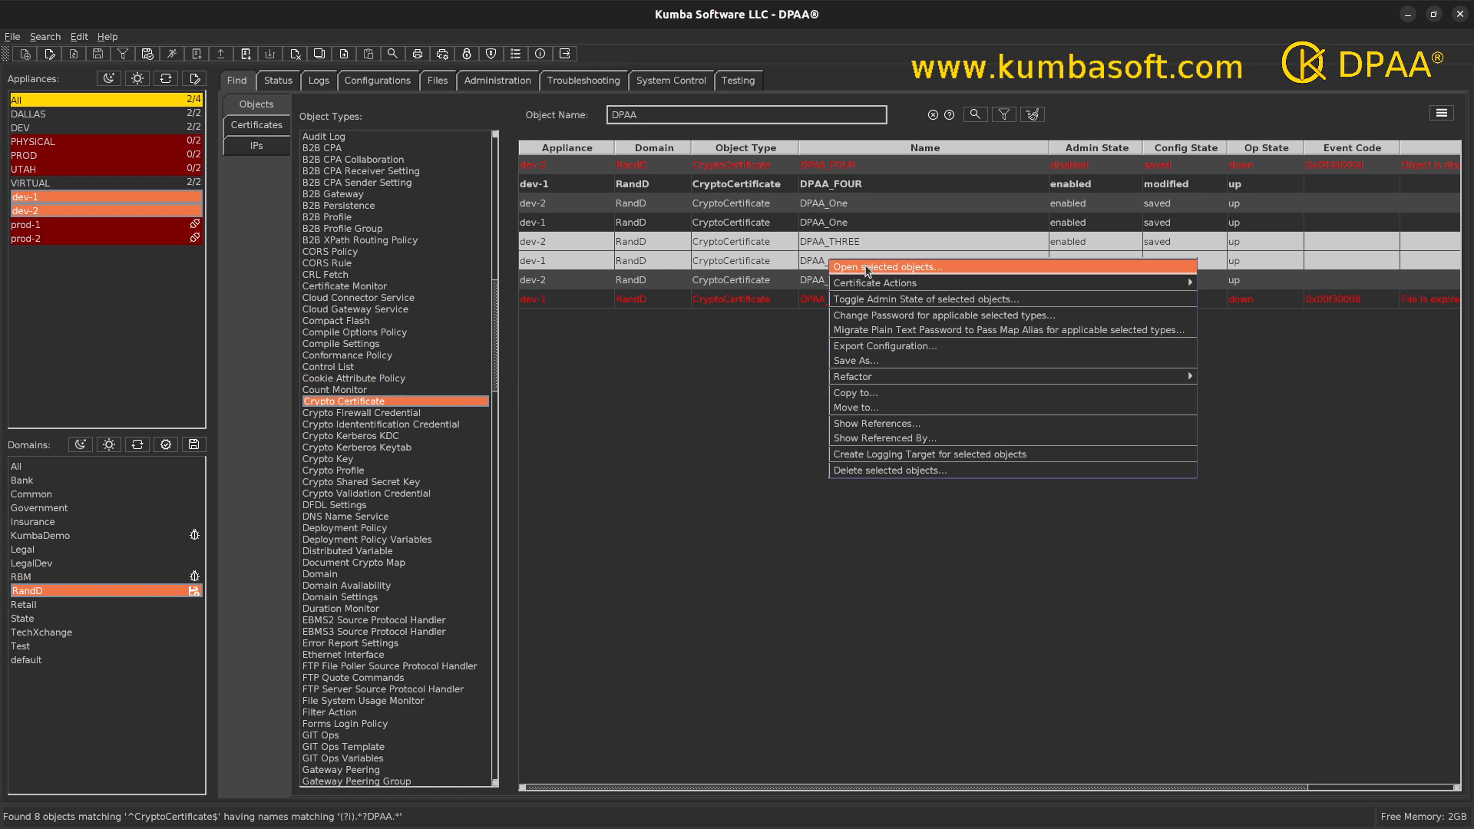
pyautogui.click(867, 268)
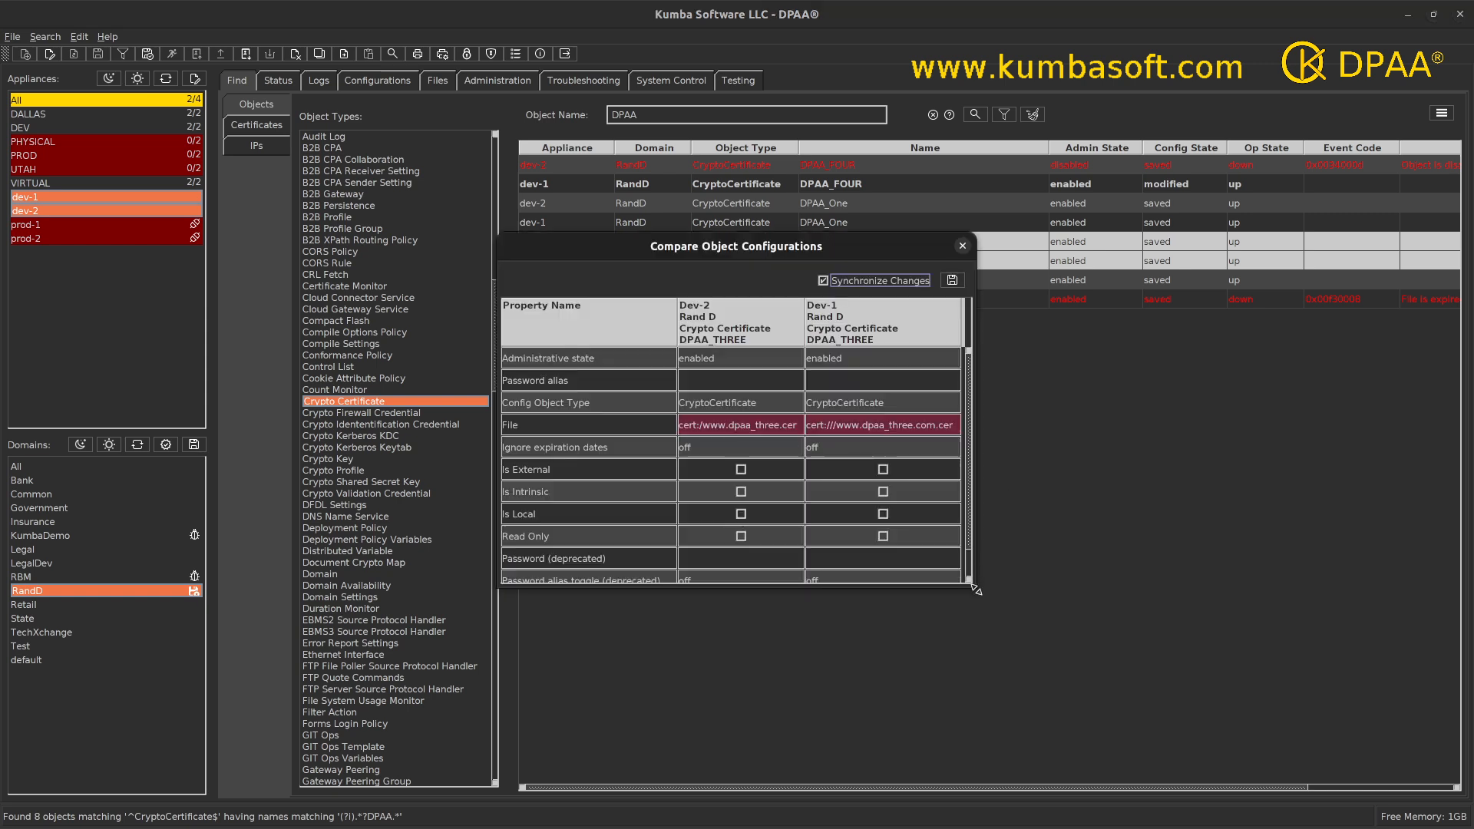
pyautogui.moveTo(1149, 638); pyautogui.dragTo(1219, 662)
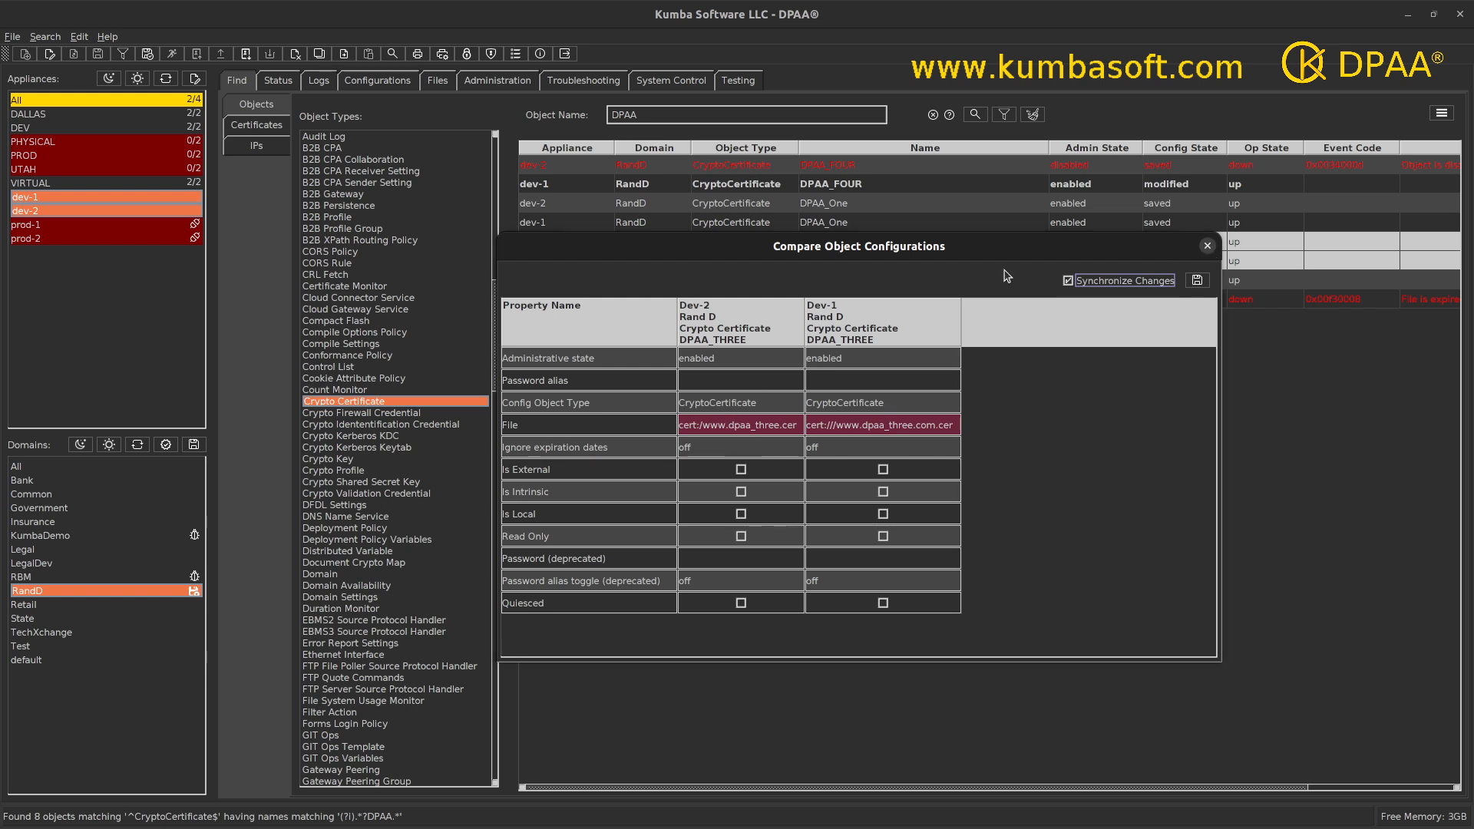
pyautogui.click(1208, 246)
# - Compare the certificate details of DPAA_THREE on dev-2 and dev-1, including file name, fingerprint and validity dates
pyautogui.rightClick(858, 251)
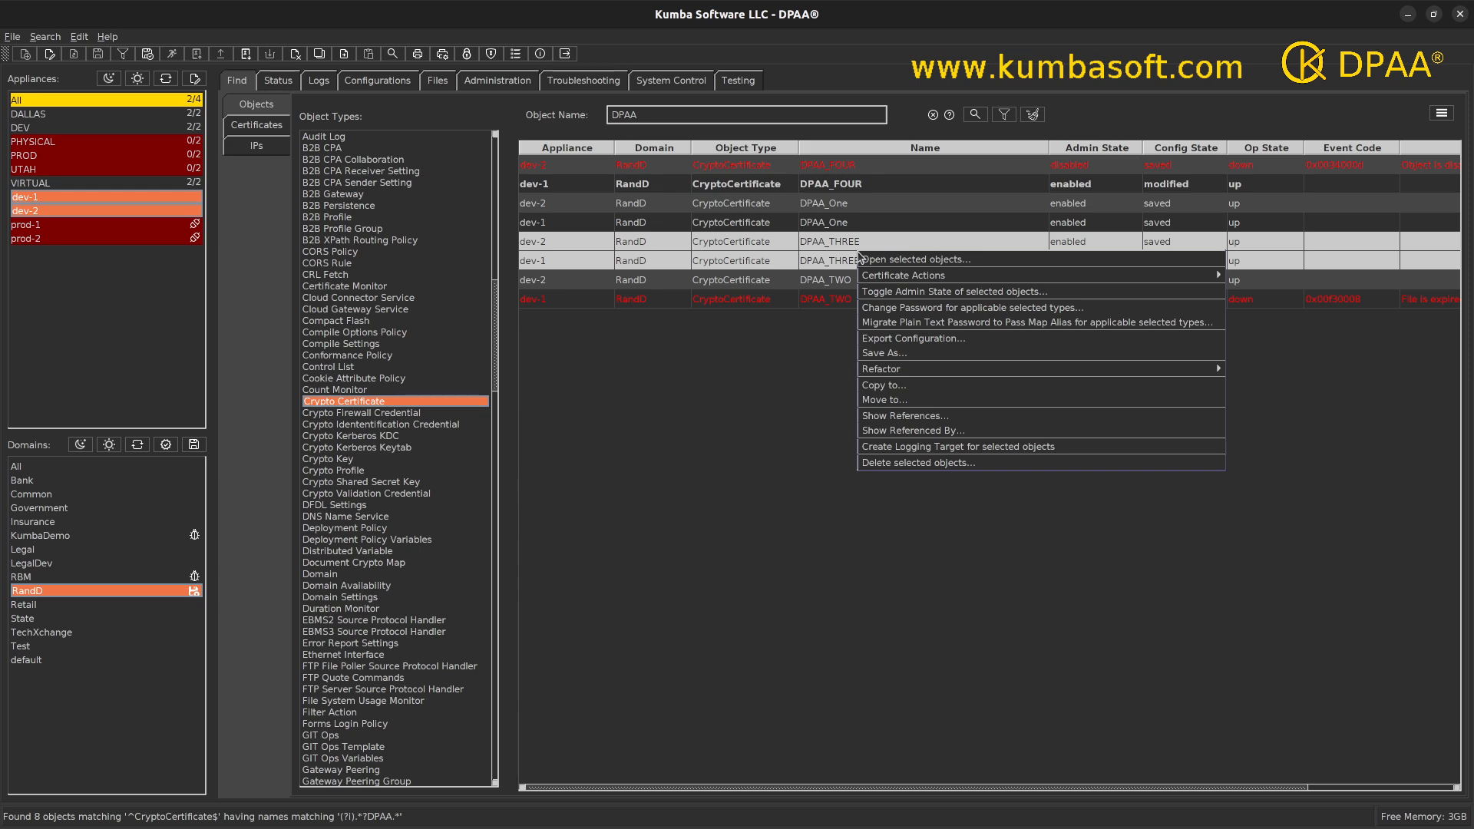
pyautogui.moveTo(895, 275)
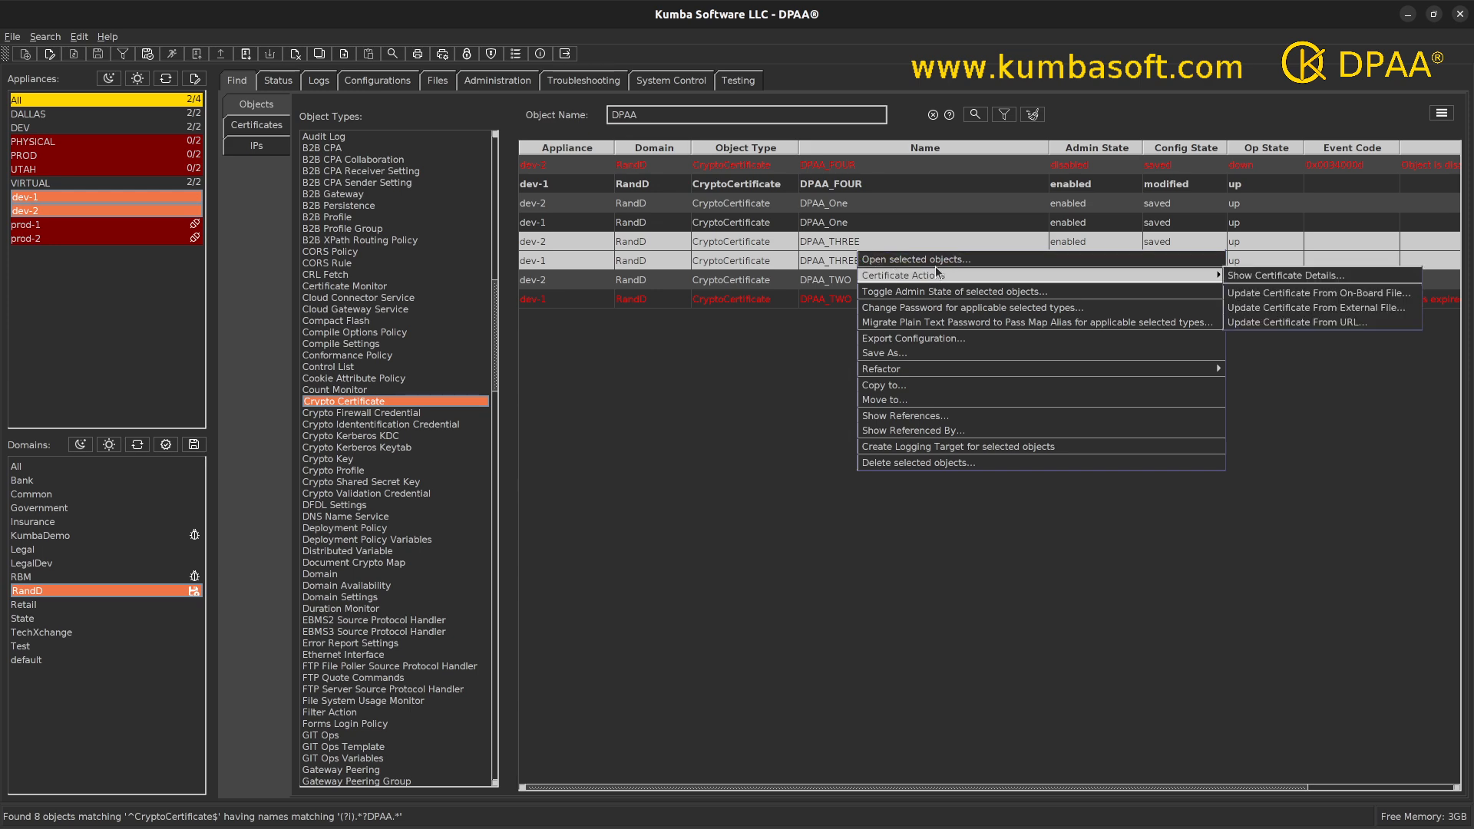
pyautogui.click(1255, 275)
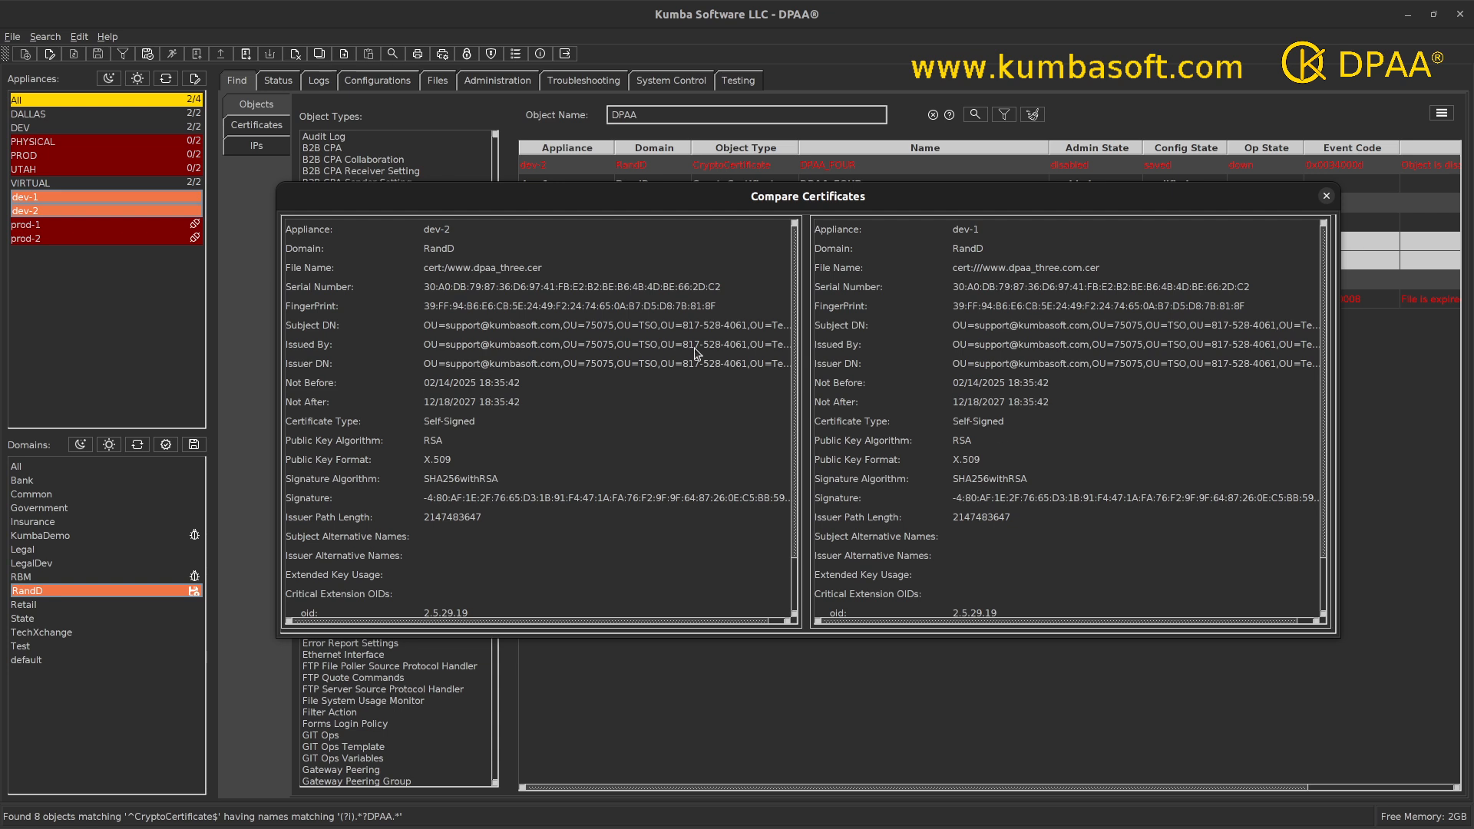
pyautogui.click(1326, 196)
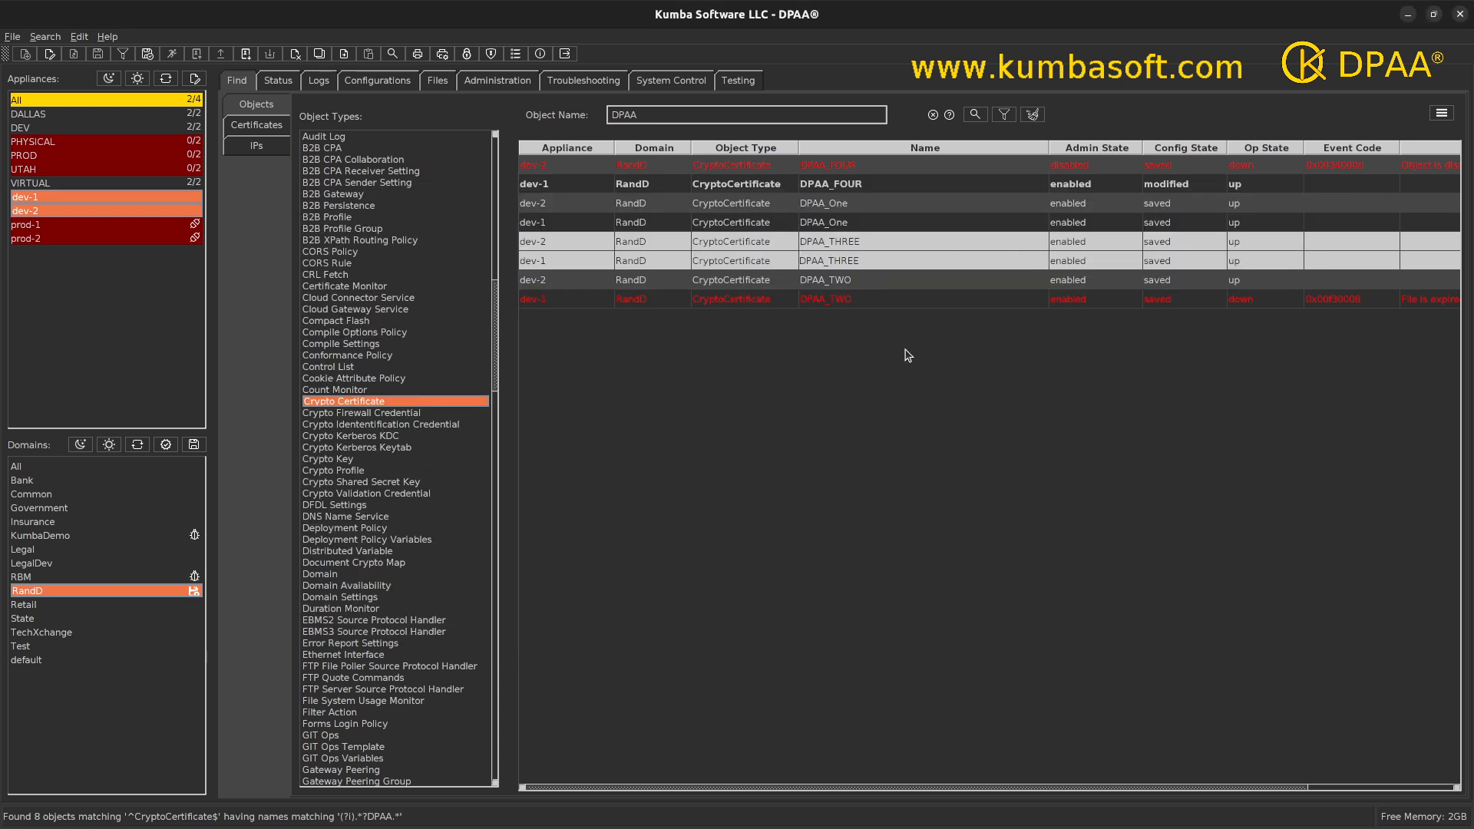